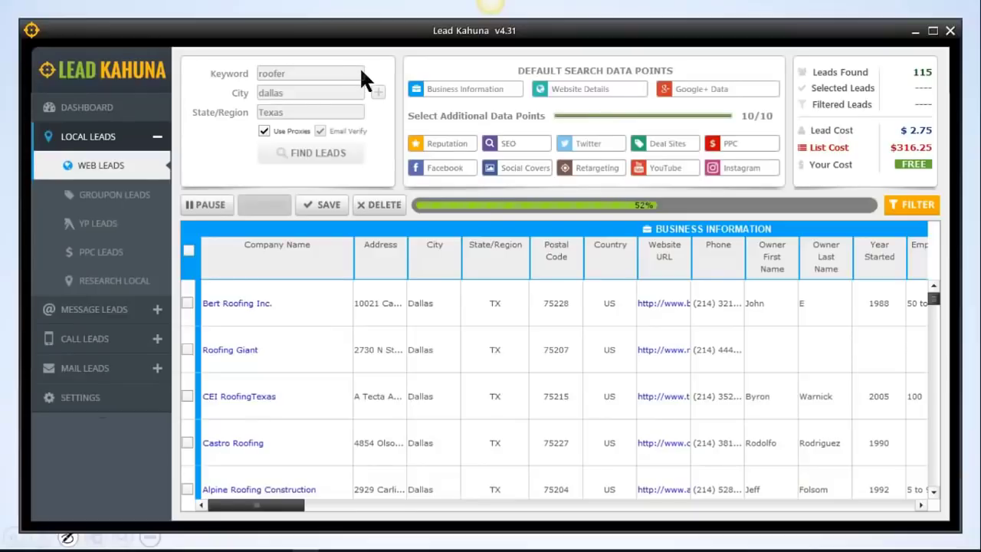
- Review the included fields and lead cost of the default data points Business Information, Website Details and Google+ Data
{"action": "mouse_move", "coordinate": [406, 88]}
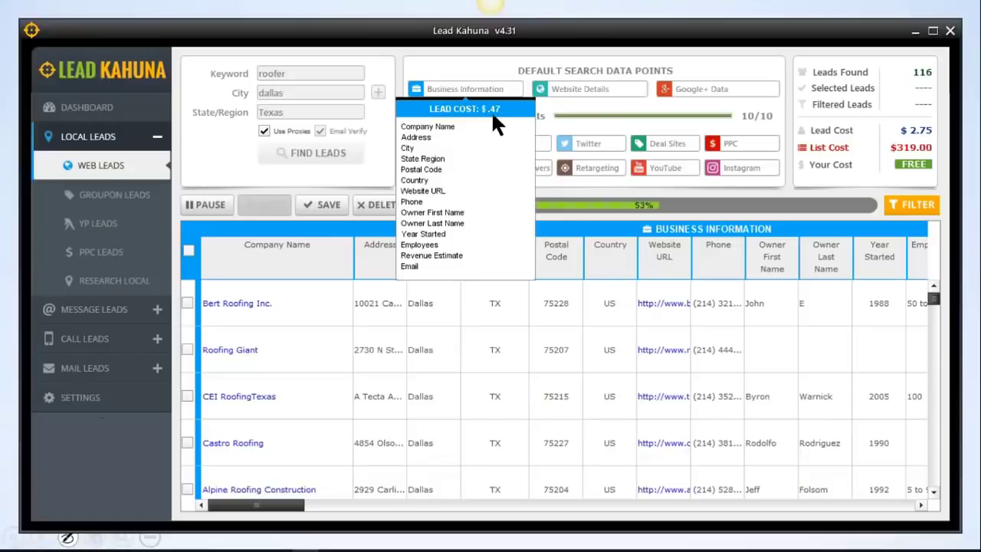
{"action": "mouse_move", "coordinate": [591, 91]}
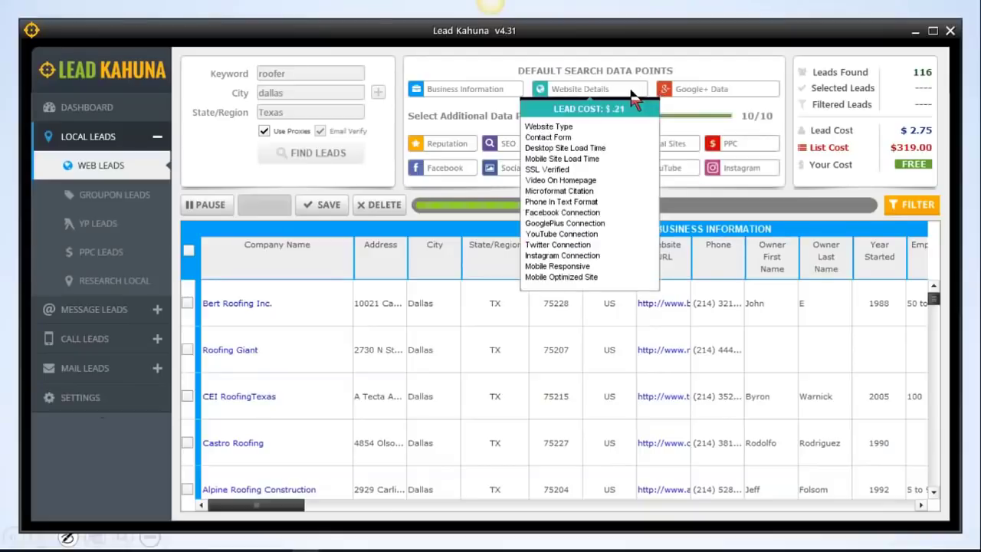
{"action": "mouse_move", "coordinate": [711, 92]}
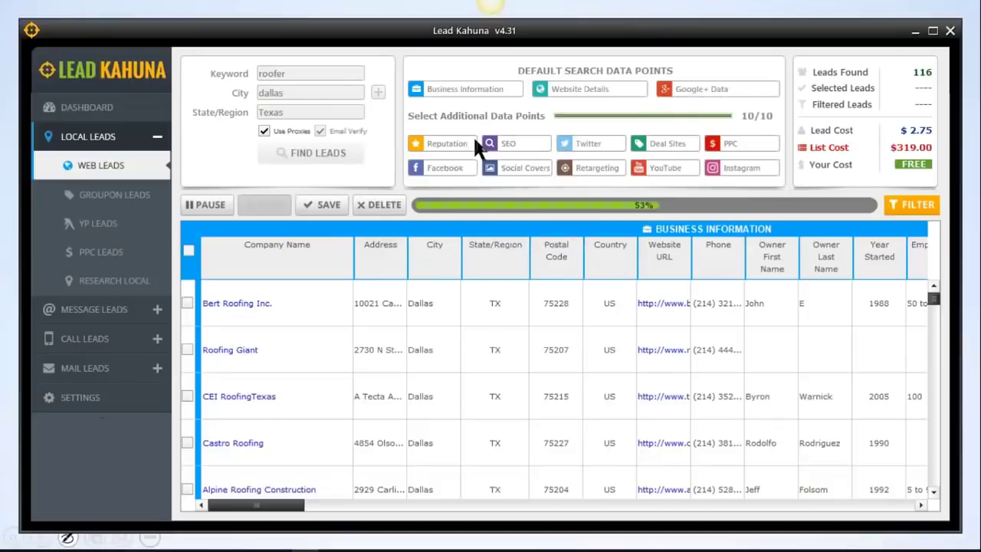
- Review the fields and lead cost of the additional data points Reputation, SEO, Twitter, Deal Sites and PPC
{"action": "mouse_move", "coordinate": [447, 147]}
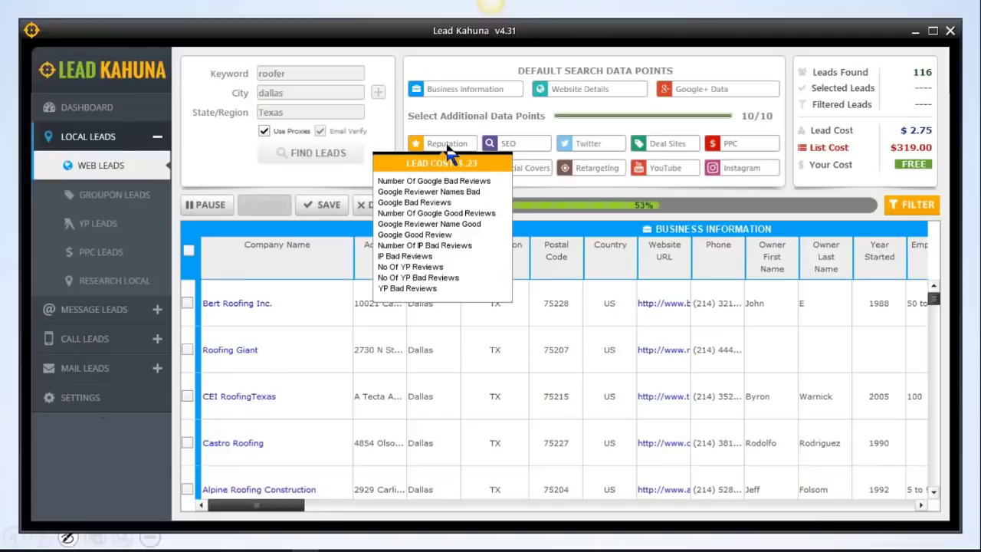
{"action": "mouse_move", "coordinate": [502, 143]}
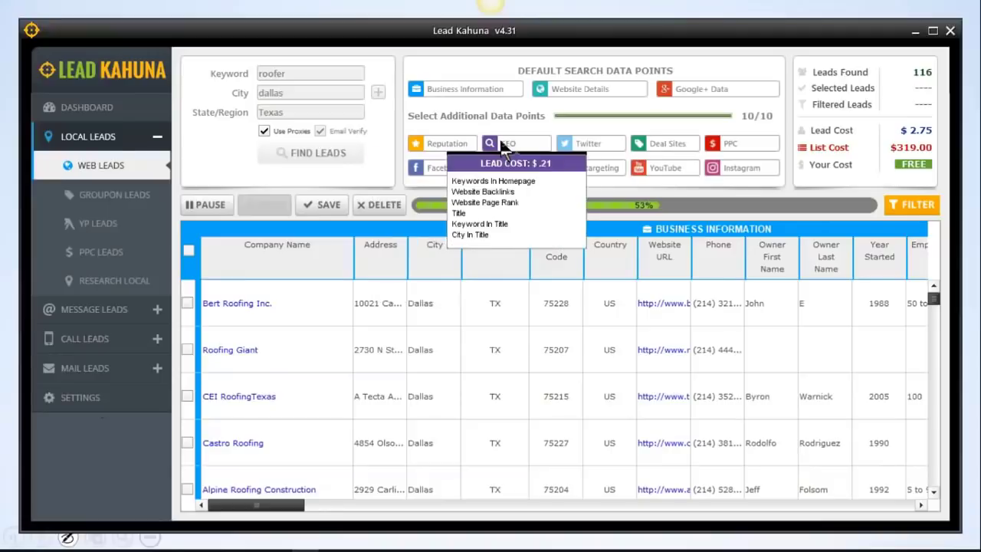
{"action": "mouse_move", "coordinate": [580, 147]}
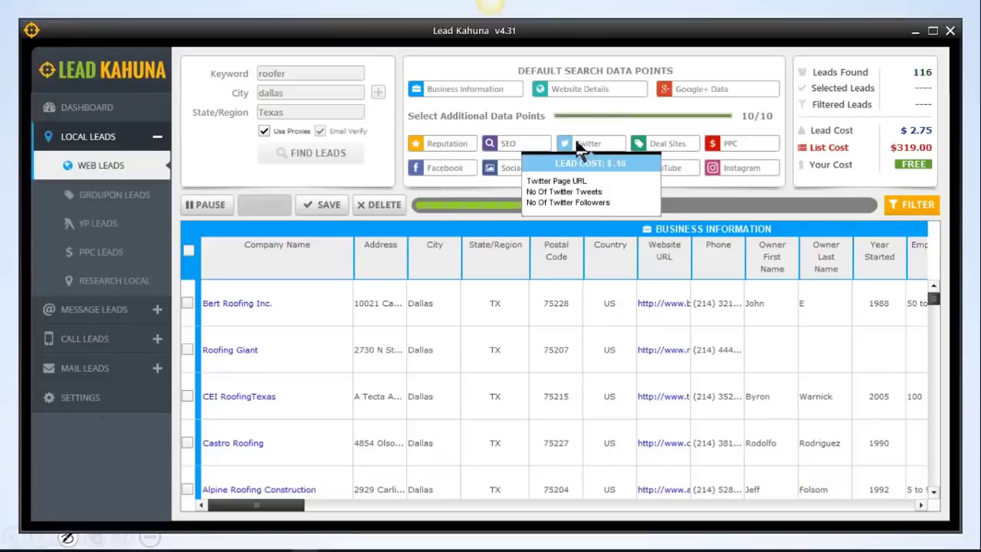
{"action": "mouse_move", "coordinate": [646, 147]}
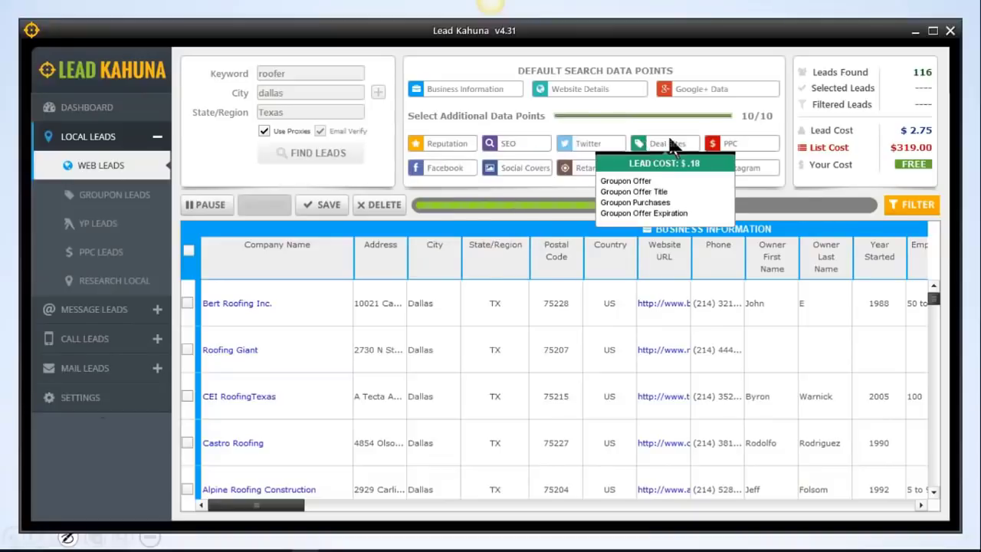
{"action": "mouse_move", "coordinate": [764, 147]}
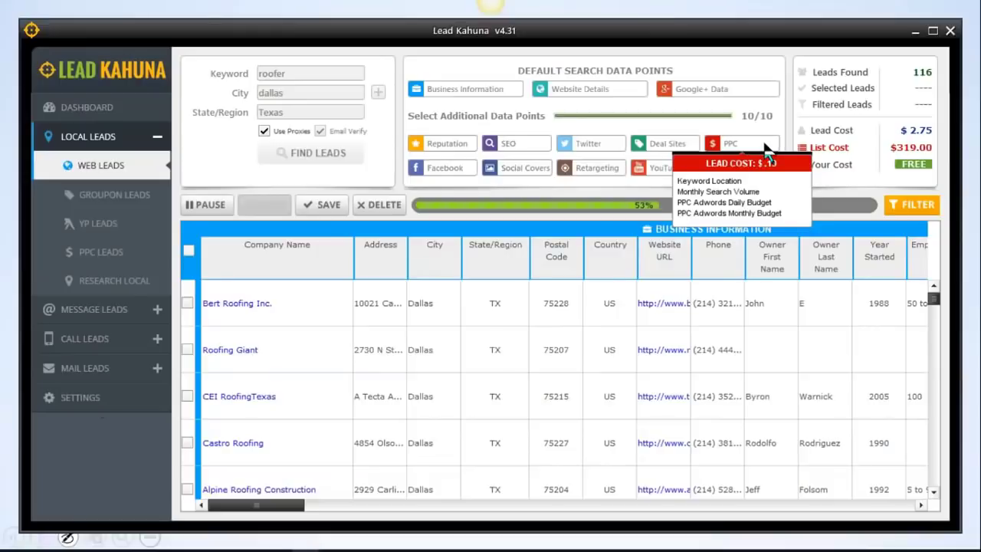
- Review the fields and lead cost of the additional data points Facebook, Social Covers, Retargeting, YouTube and Instagram
{"action": "mouse_move", "coordinate": [443, 175]}
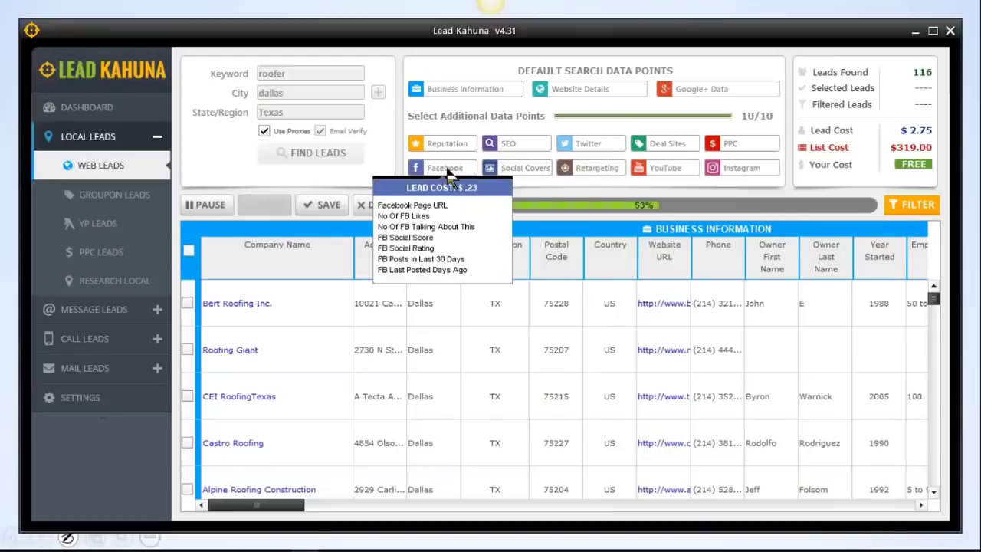
{"action": "mouse_move", "coordinate": [512, 175]}
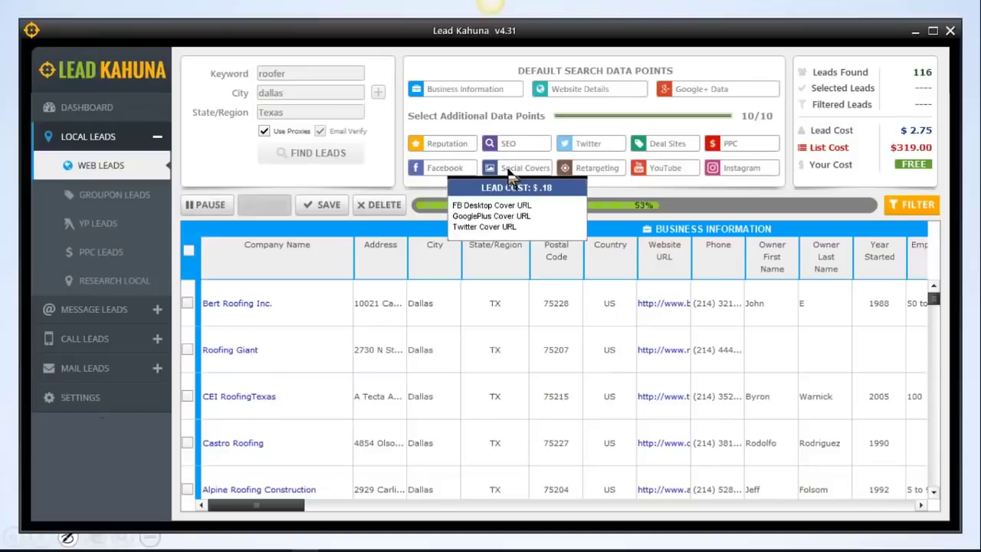
{"action": "mouse_move", "coordinate": [598, 175]}
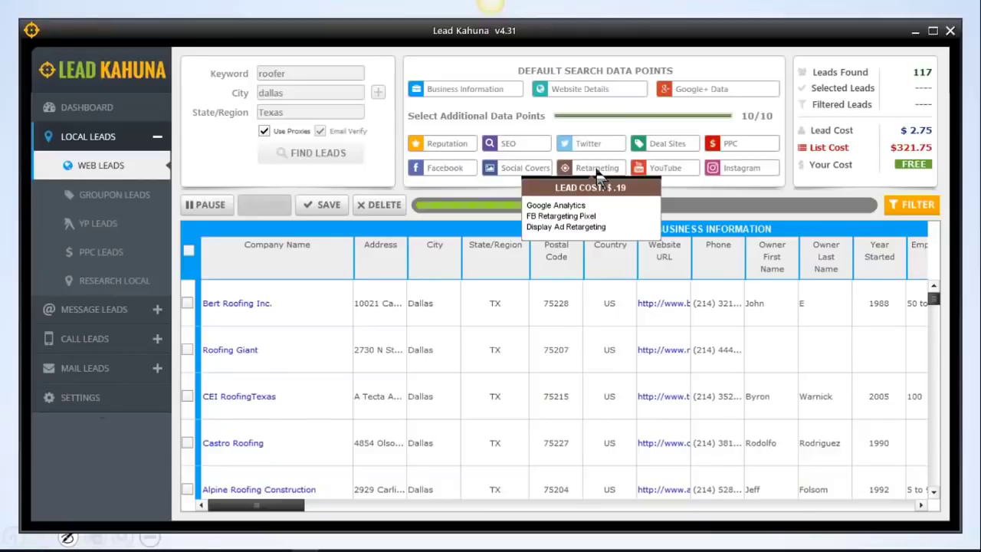
{"action": "mouse_move", "coordinate": [650, 178]}
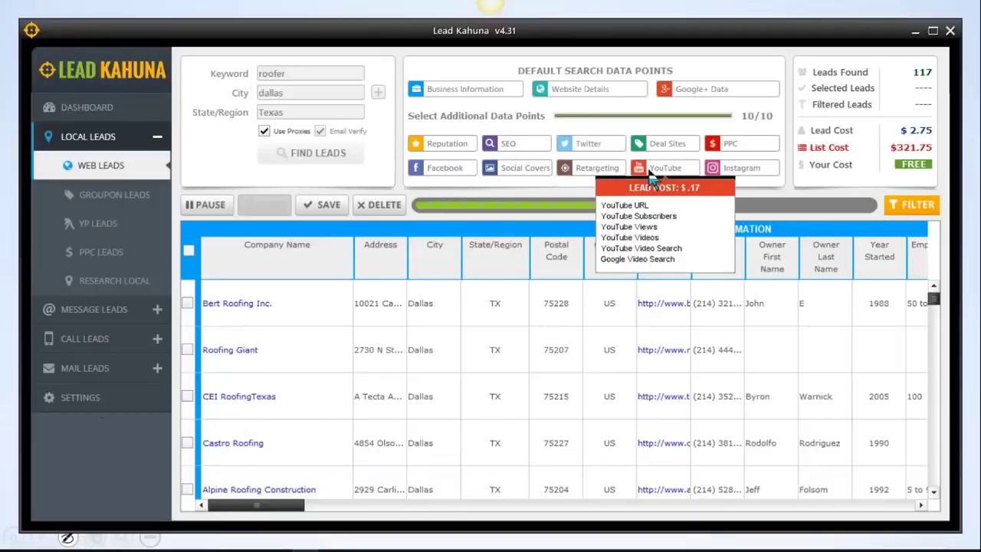
{"action": "mouse_move", "coordinate": [764, 167]}
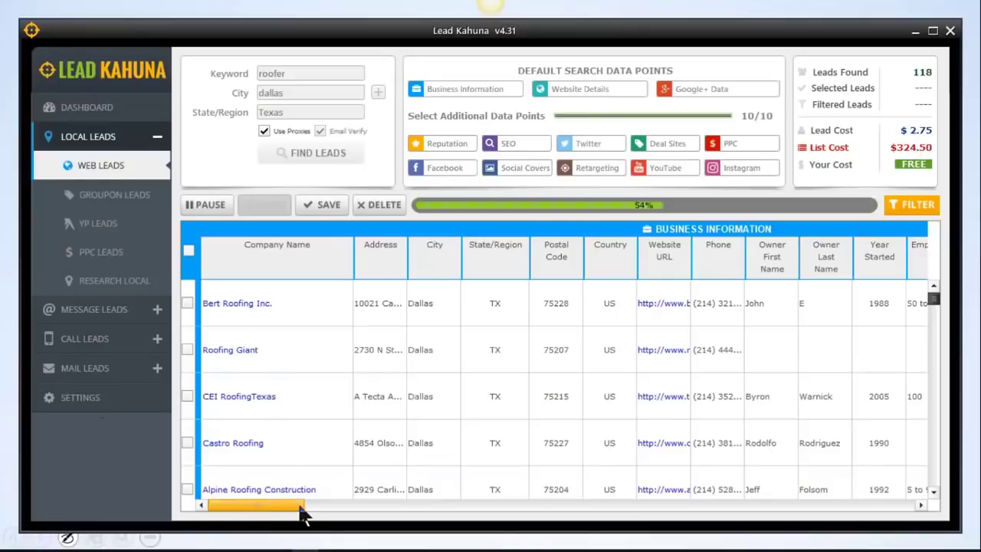
- Look through the email verification and website details columns of the roofer leads and mark the fourth lead in the list
{"action": "left_click_drag", "start_coordinate": [295, 515], "coordinate": [390, 528]}
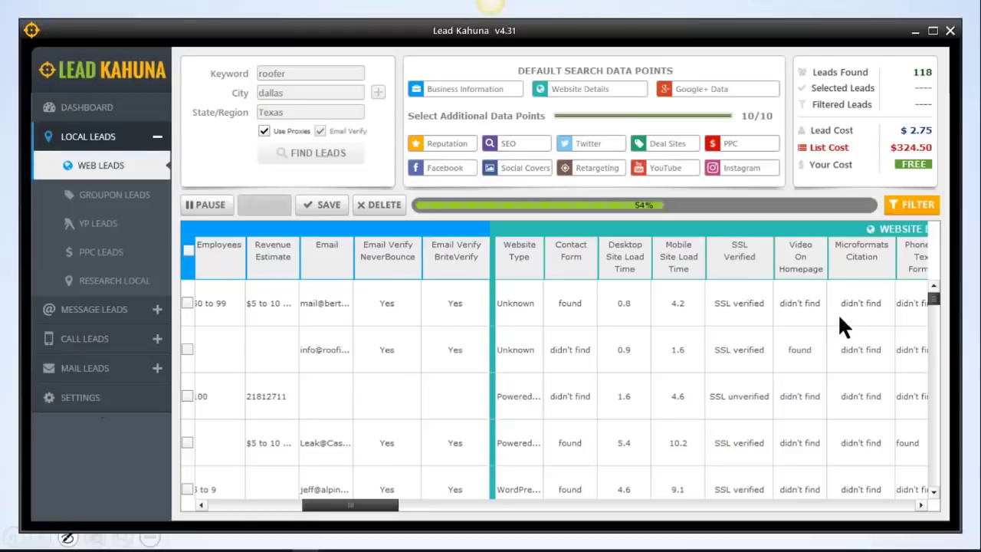
{"action": "left_click_drag", "start_coordinate": [931, 298], "coordinate": [940, 371]}
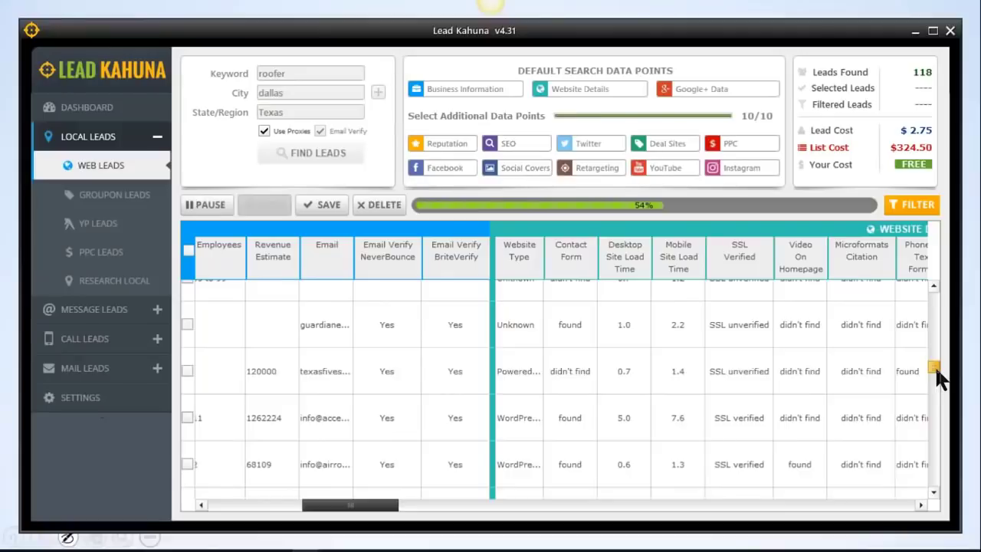
{"action": "left_click_drag", "start_coordinate": [936, 368], "coordinate": [937, 241]}
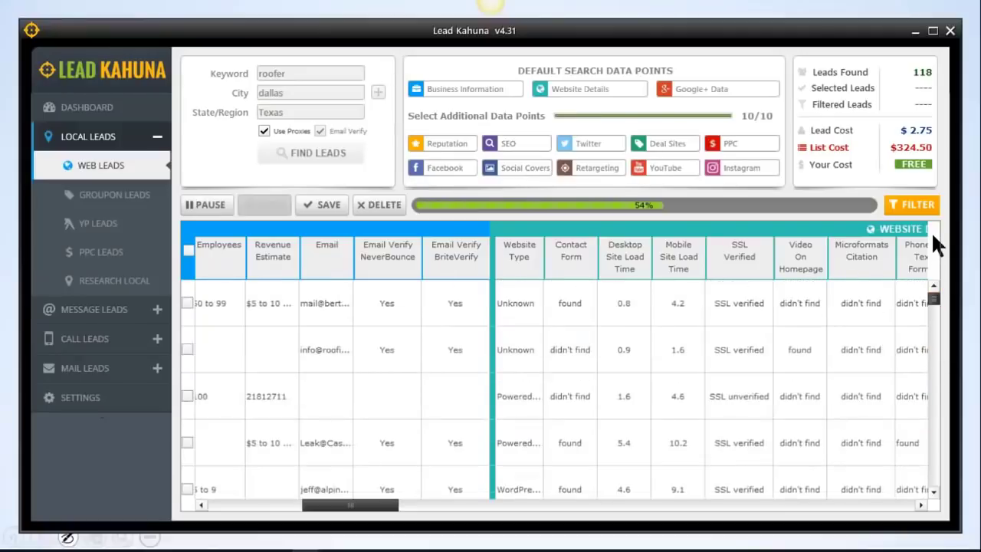
{"action": "left_click_drag", "start_coordinate": [369, 506], "coordinate": [404, 510]}
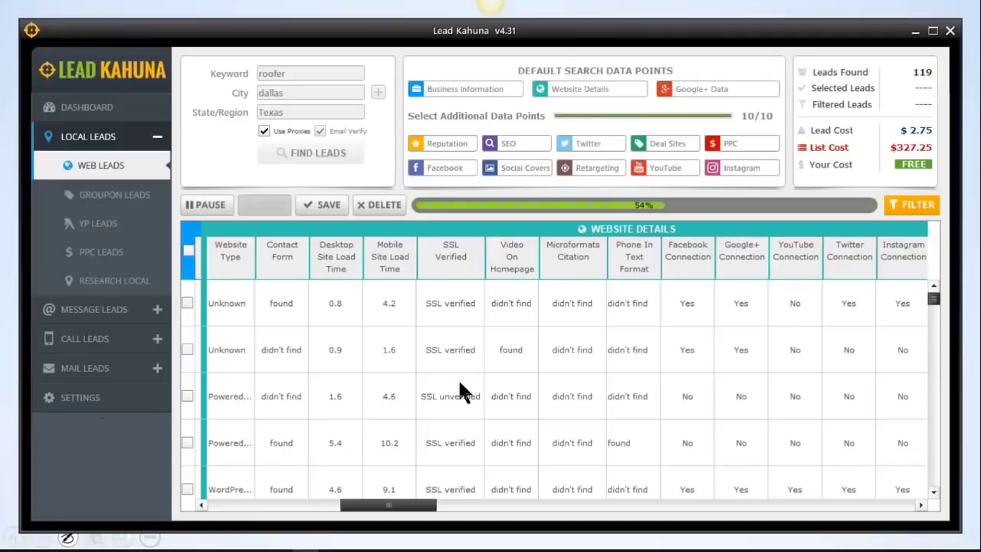
{"action": "left_click", "coordinate": [466, 435]}
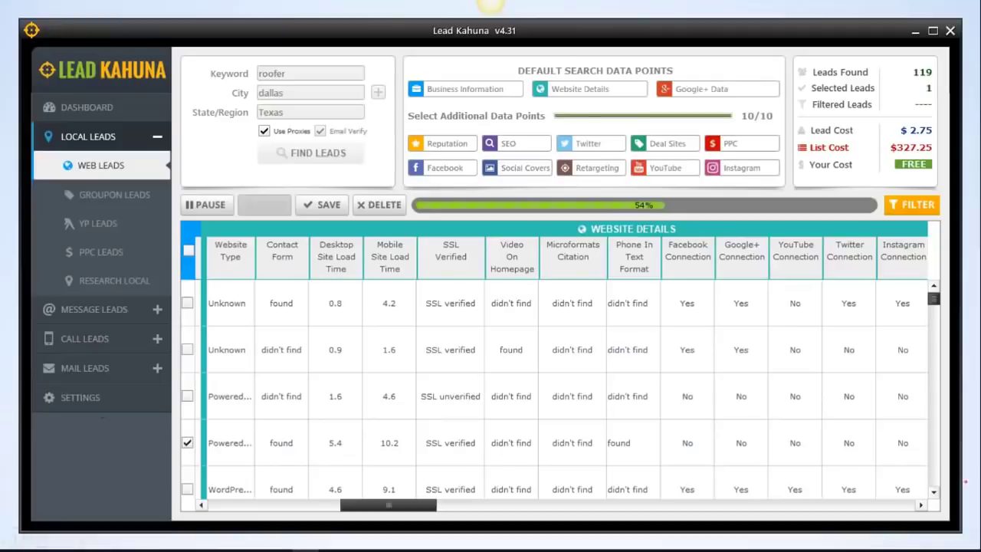
- Examine the Website Details and Google+ Data columns for the leads further down the list
{"action": "left_click", "coordinate": [933, 492]}
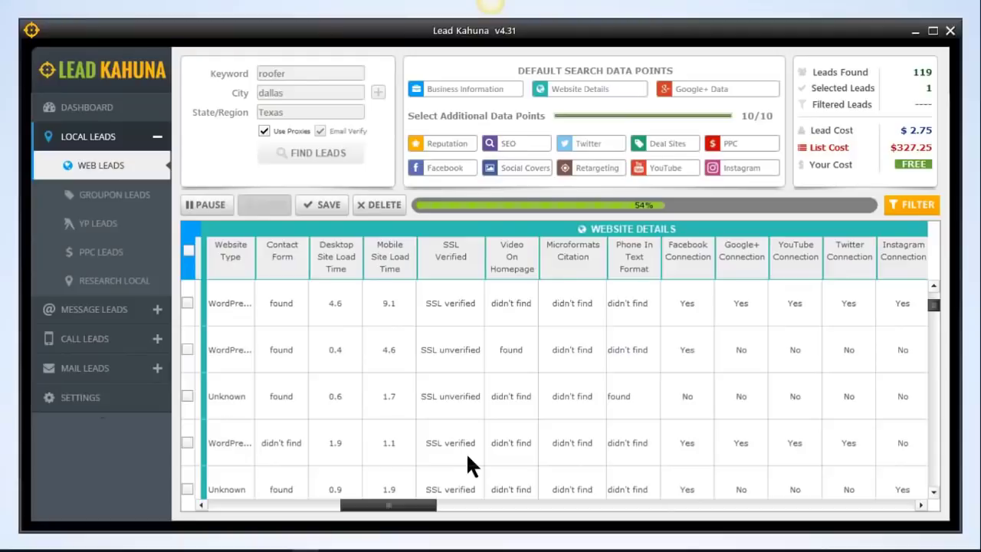
{"action": "left_click", "coordinate": [933, 491]}
{"action": "left_click", "coordinate": [933, 491]}
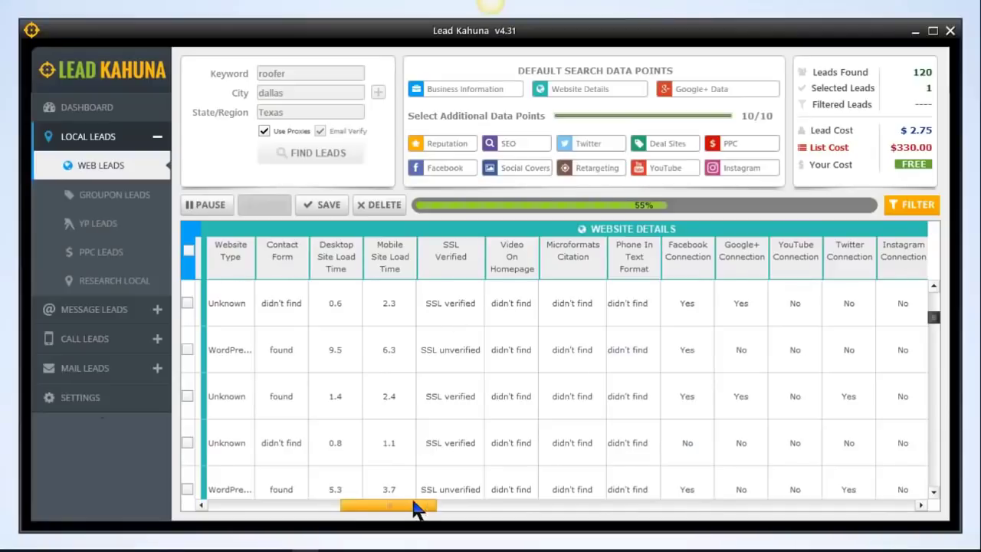
{"action": "left_click_drag", "start_coordinate": [415, 507], "coordinate": [429, 510]}
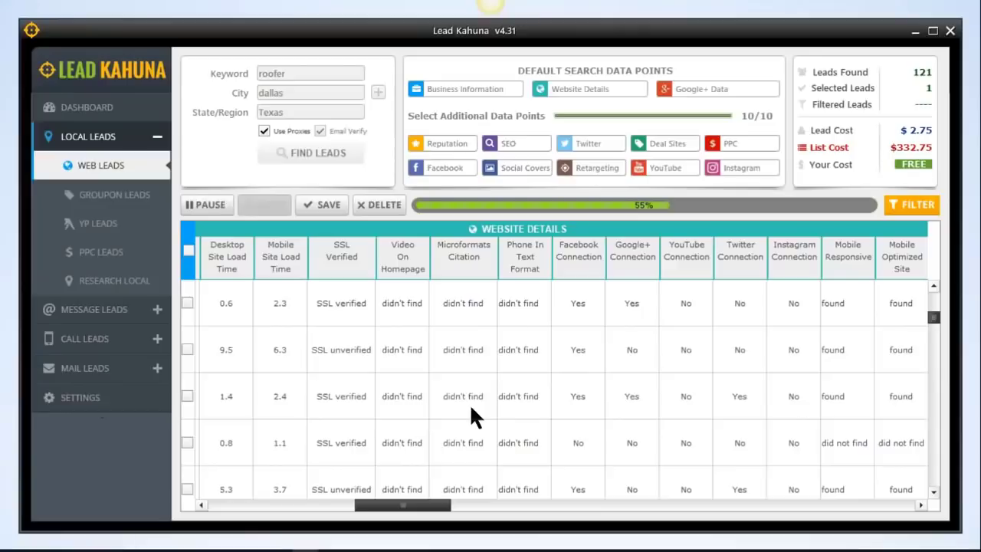
{"action": "left_click_drag", "start_coordinate": [932, 315], "coordinate": [932, 324]}
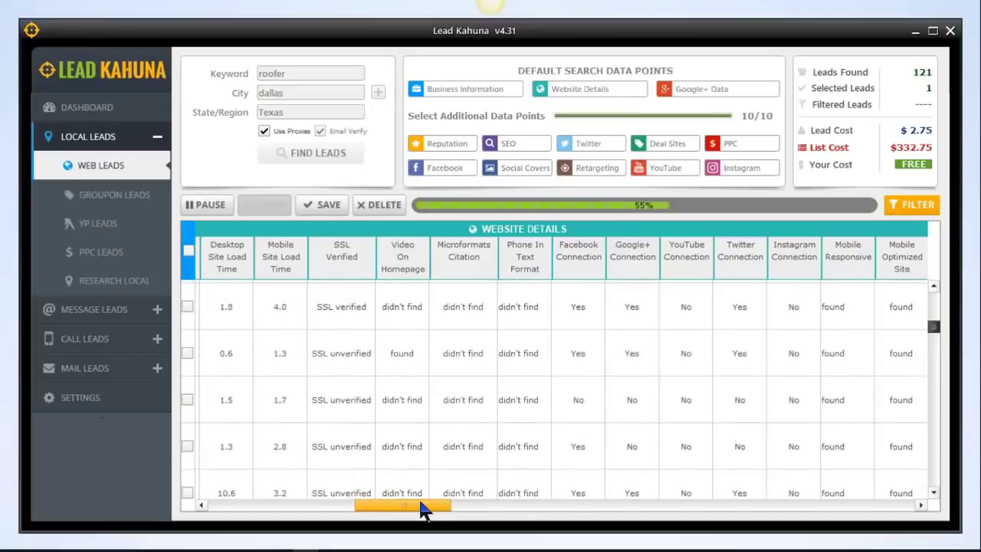
{"action": "left_click_drag", "start_coordinate": [429, 510], "coordinate": [510, 514]}
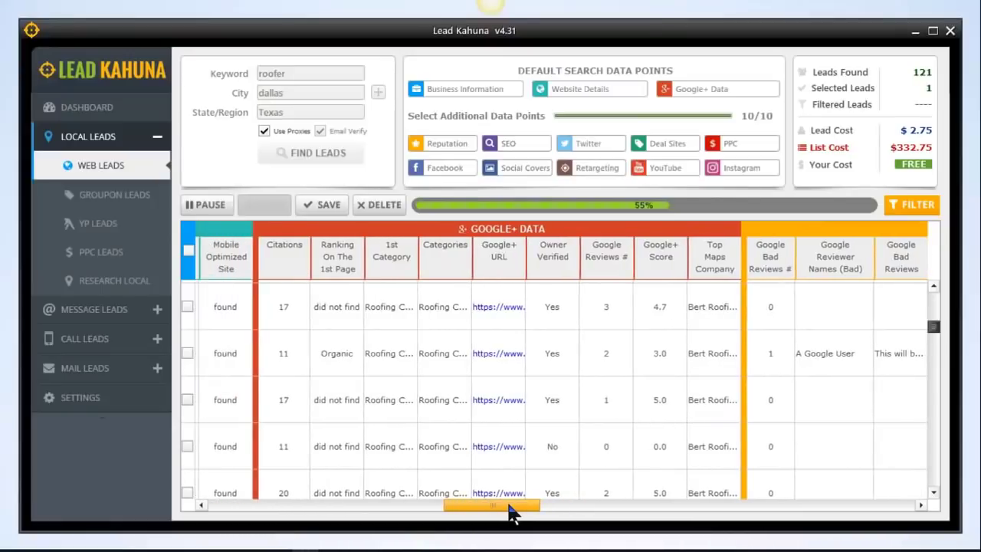
{"action": "left_click_drag", "start_coordinate": [511, 513], "coordinate": [448, 524]}
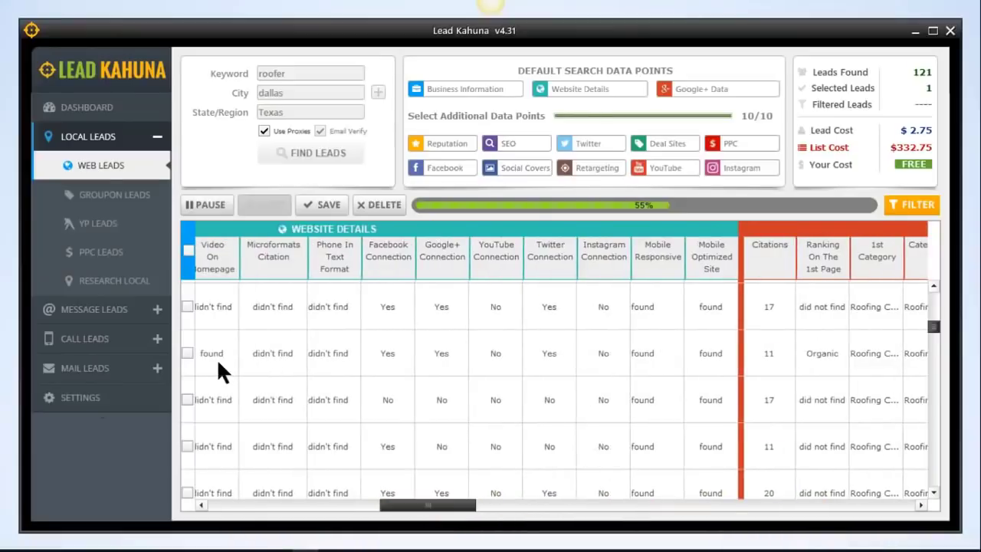
- Mark five consecutive leads starting with the one with 20 citations, and widen the Top Maps Company column to fit its contents
{"action": "left_click", "coordinate": [487, 493]}
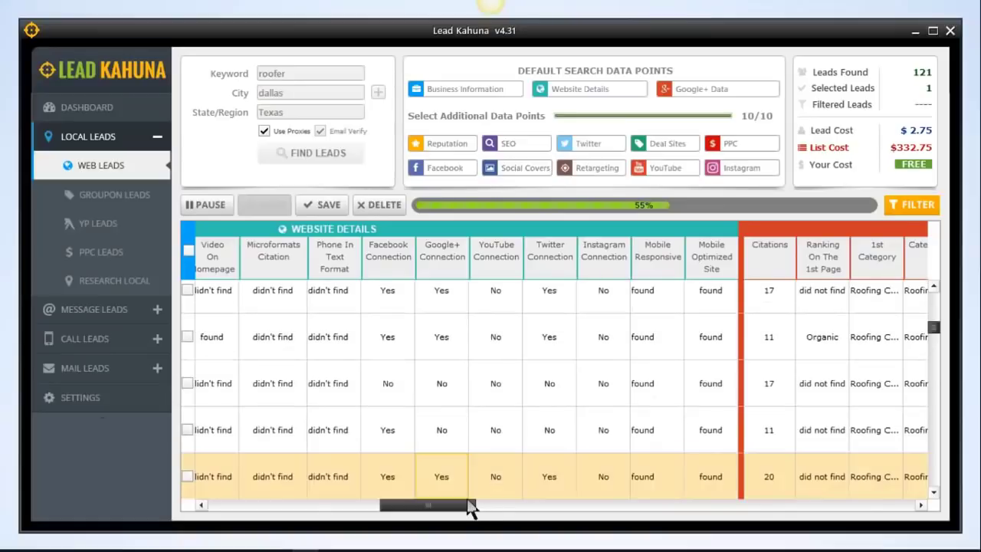
{"action": "left_click_drag", "start_coordinate": [488, 497], "coordinate": [515, 506]}
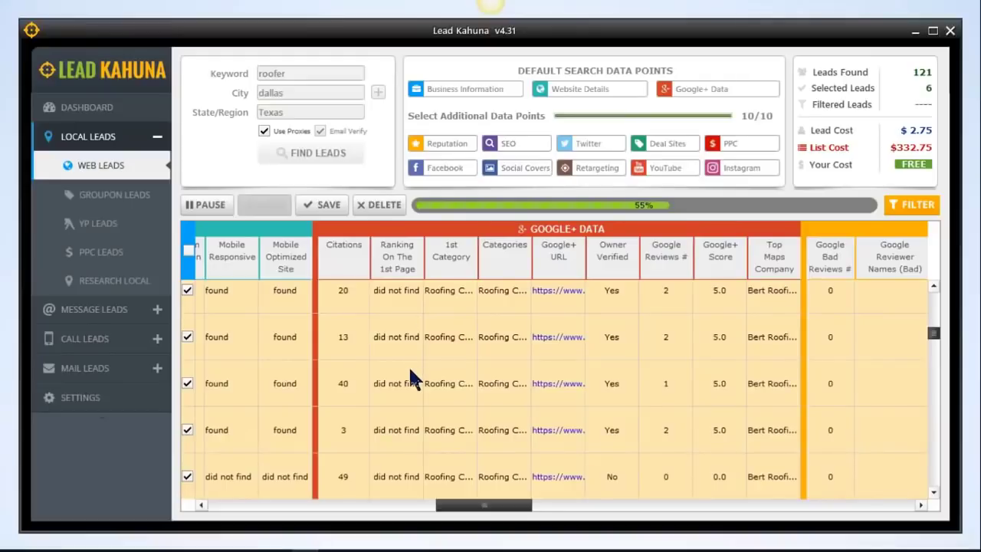
{"action": "double_click", "coordinate": [801, 253]}
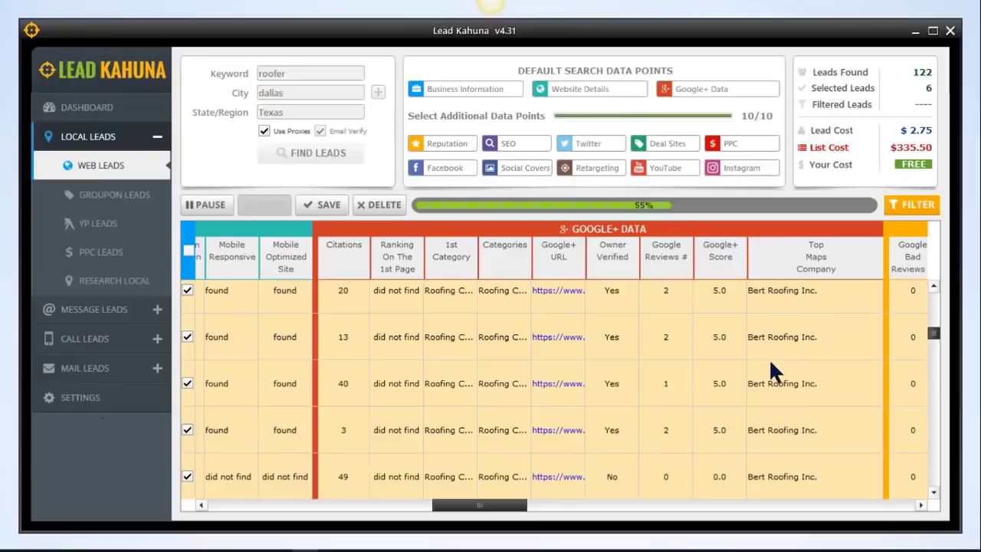
- Look through the Facebook, Social Covers, Retargeting and YouTube columns of the marked leads
{"action": "left_click_drag", "start_coordinate": [508, 505], "coordinate": [521, 514]}
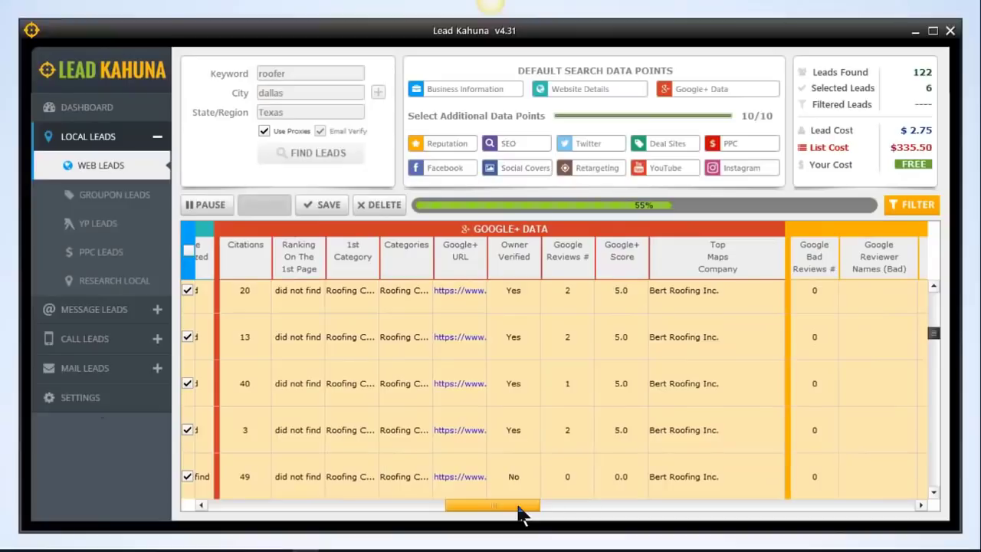
{"action": "left_click_drag", "start_coordinate": [518, 514], "coordinate": [802, 500]}
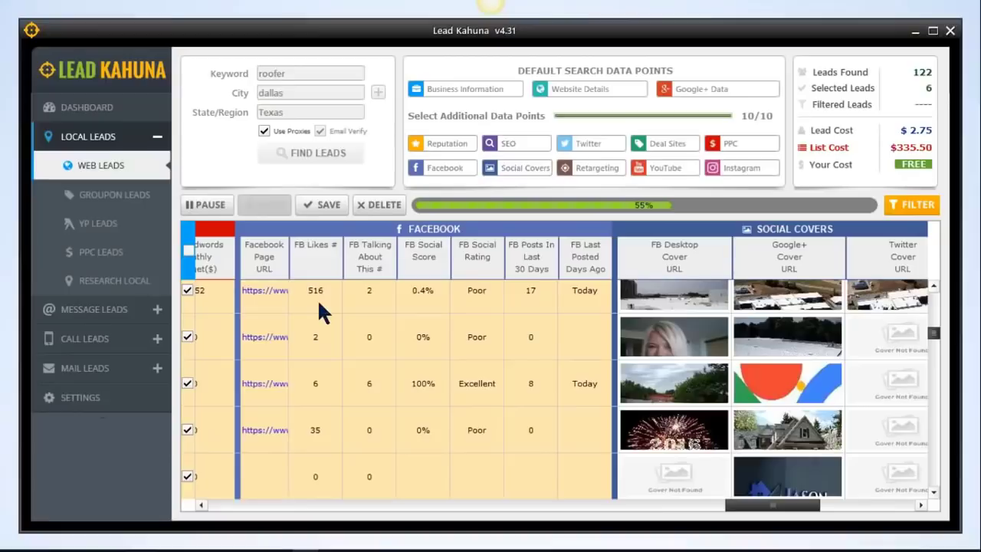
{"action": "left_click_drag", "start_coordinate": [799, 505], "coordinate": [859, 506]}
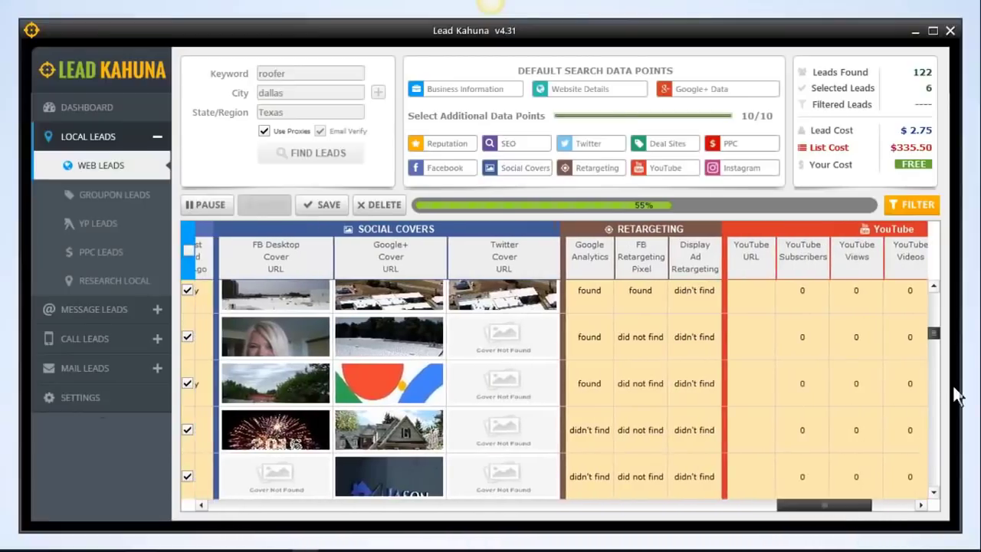
- Open the Facebook desktop cover image of the first lead in the browser, view it and return to the lead list
{"action": "left_click_drag", "start_coordinate": [933, 327], "coordinate": [933, 293]}
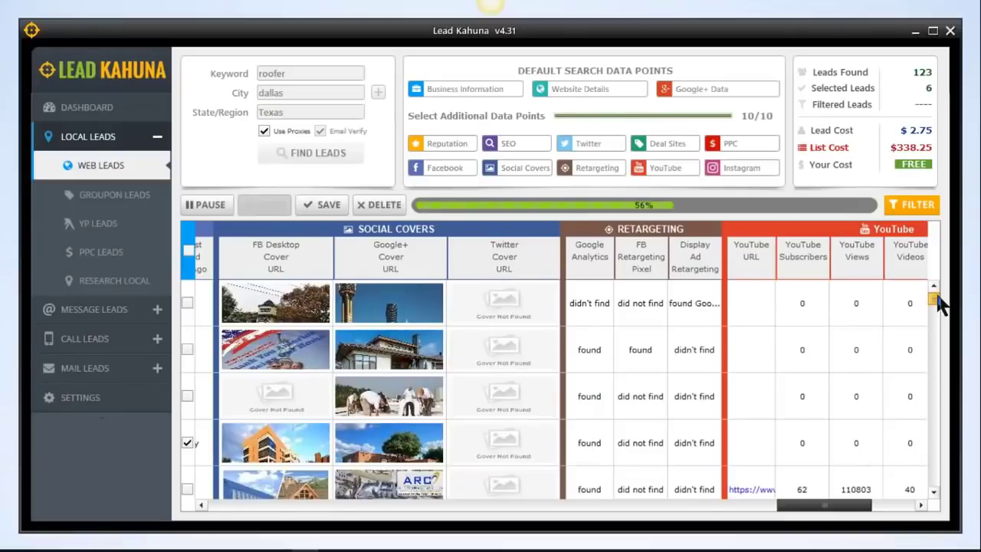
{"action": "left_click_drag", "start_coordinate": [939, 302], "coordinate": [934, 260]}
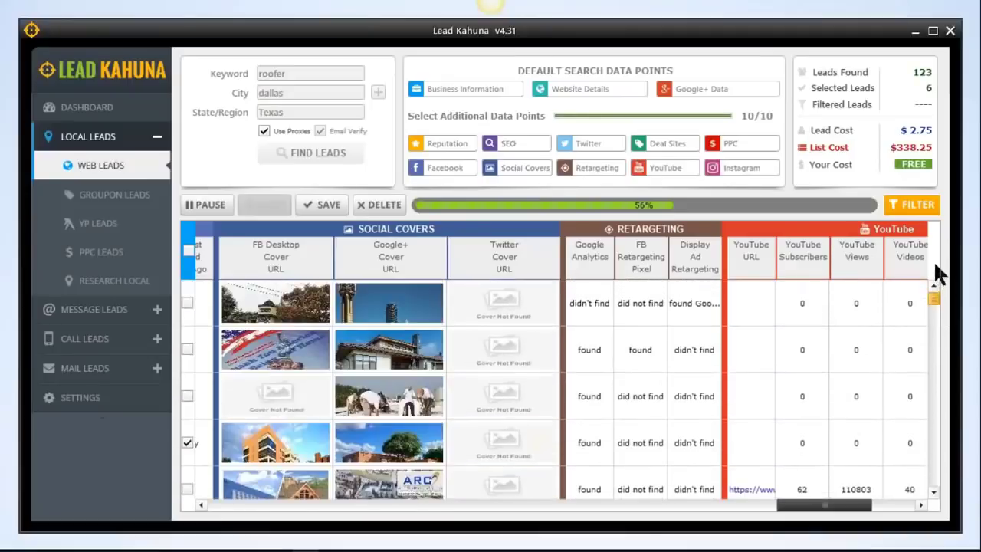
{"action": "left_click", "coordinate": [302, 318]}
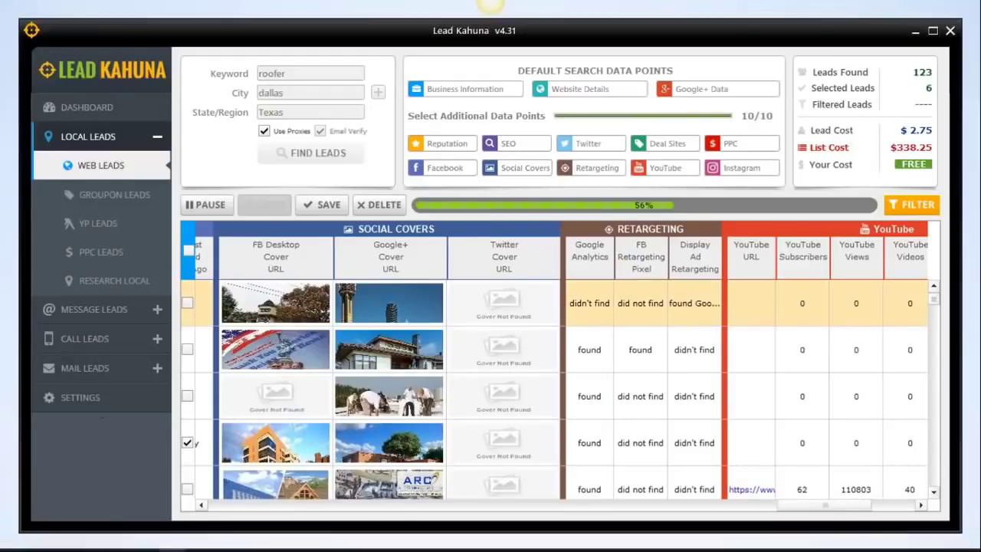
{"action": "left_click_drag", "start_coordinate": [977, 110], "coordinate": [371, 61]}
{"action": "left_click", "coordinate": [381, 100]}
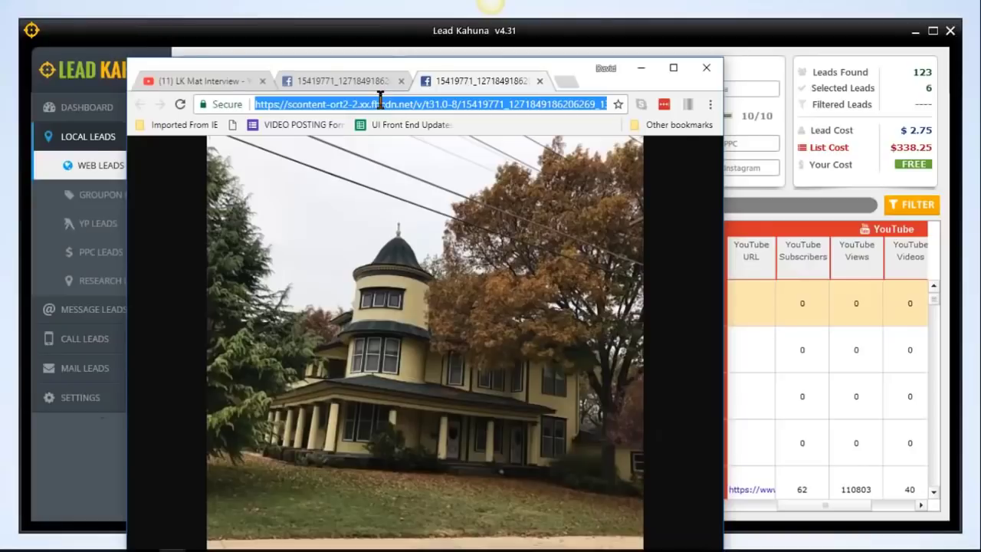
{"action": "left_click", "coordinate": [378, 78]}
{"action": "left_click_drag", "start_coordinate": [381, 77], "coordinate": [980, 146]}
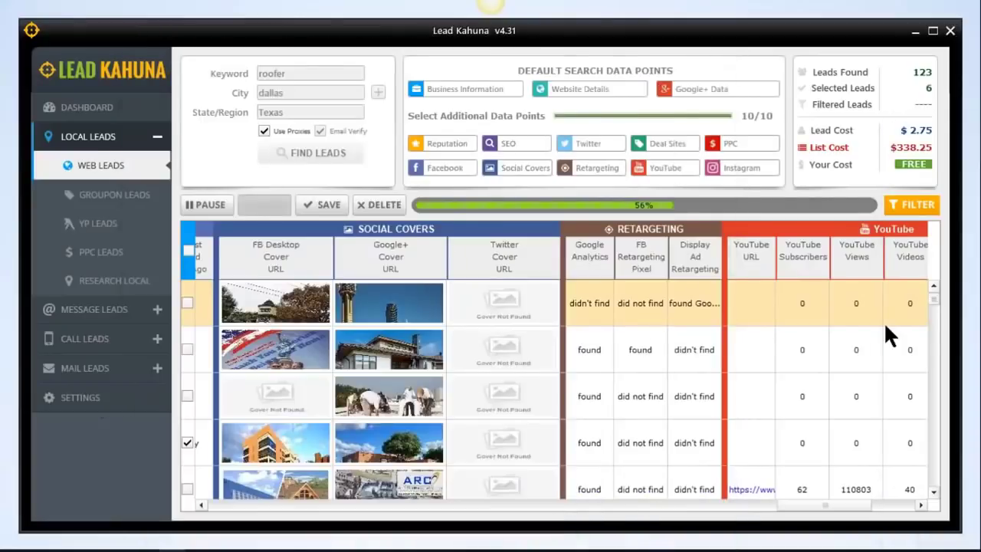
- Mark every lead in the web leads list and pause the running search
{"action": "left_click", "coordinate": [607, 352]}
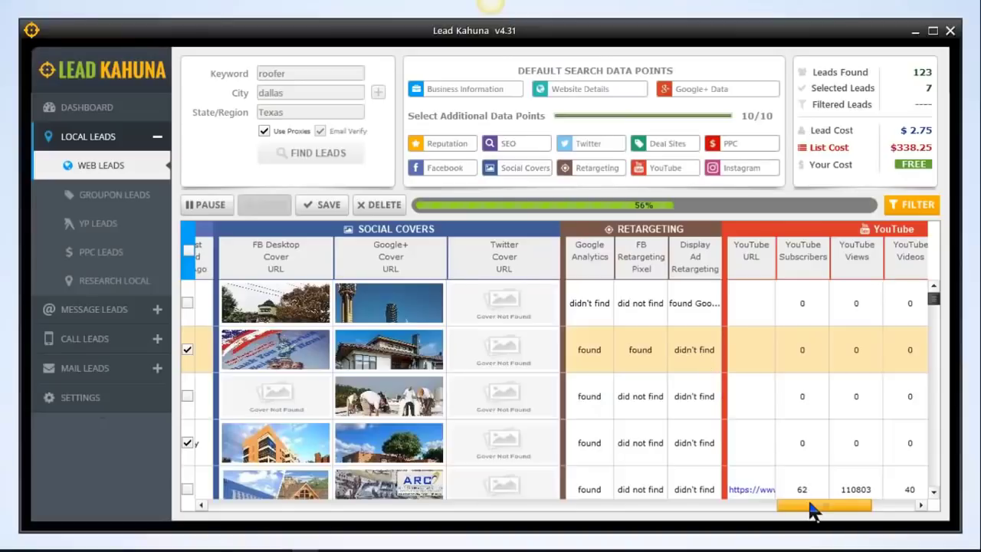
{"action": "left_click_drag", "start_coordinate": [810, 506], "coordinate": [236, 514]}
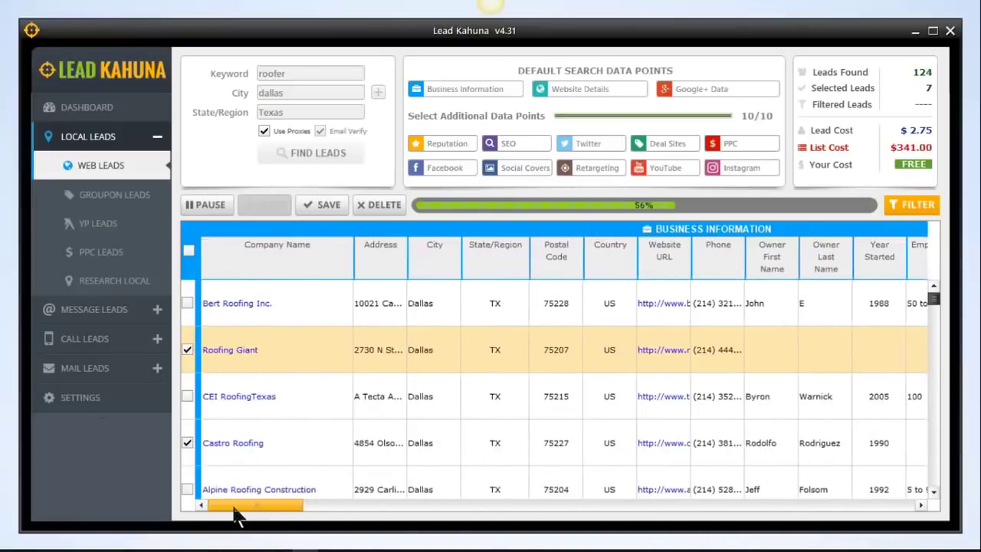
{"action": "left_click", "coordinate": [188, 251]}
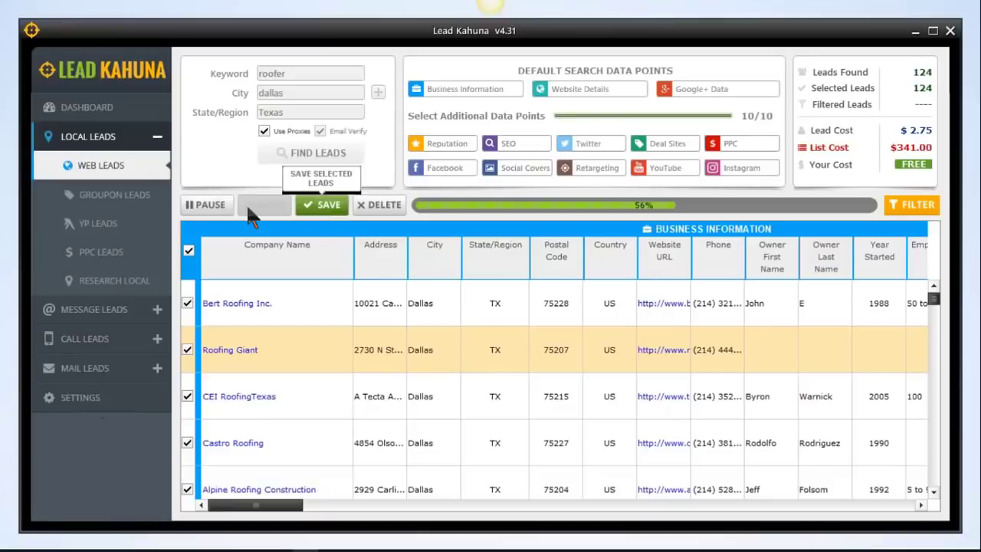
{"action": "left_click", "coordinate": [207, 204]}
- Start saving the marked leads and name the CSV file Roofer Dentist Reputation in the Documents folder
{"action": "left_click", "coordinate": [321, 219]}
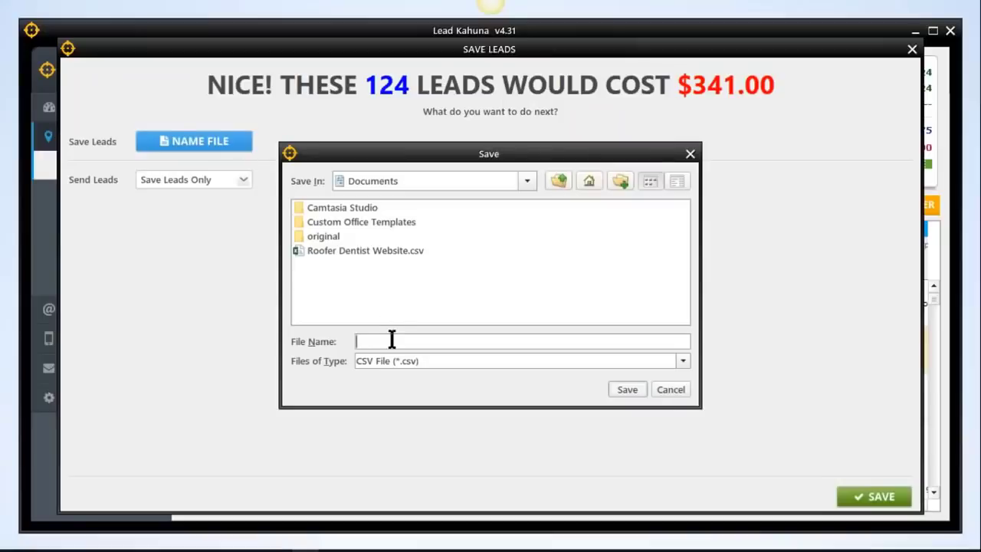
{"action": "left_click", "coordinate": [391, 340]}
{"action": "type", "text": "Roofer Dentist Reputation"}
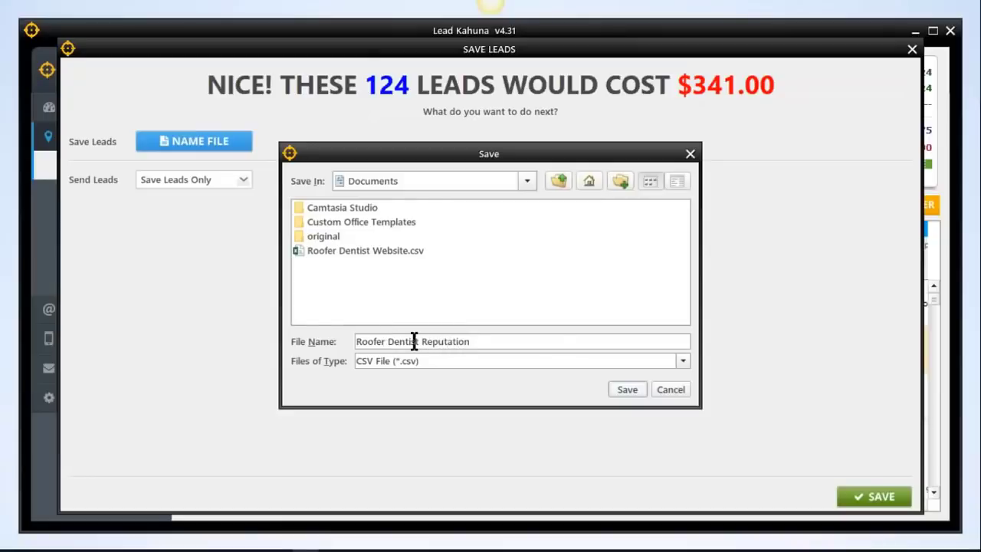
{"action": "left_click", "coordinate": [624, 391]}
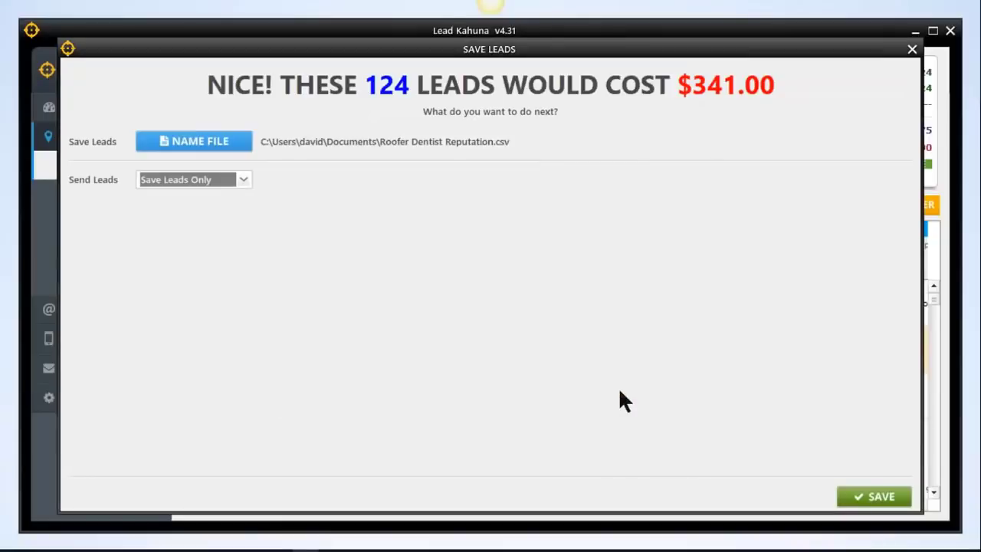
- Send the leads to Email Broadcast as a new campaign named Reputation Email Marketing and save them
{"action": "left_click", "coordinate": [242, 179]}
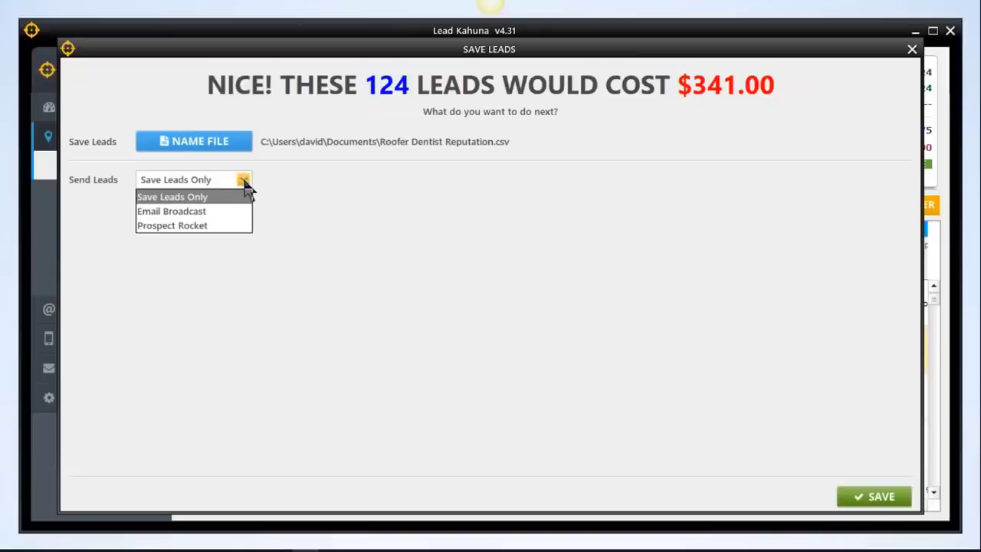
{"action": "left_click", "coordinate": [219, 213]}
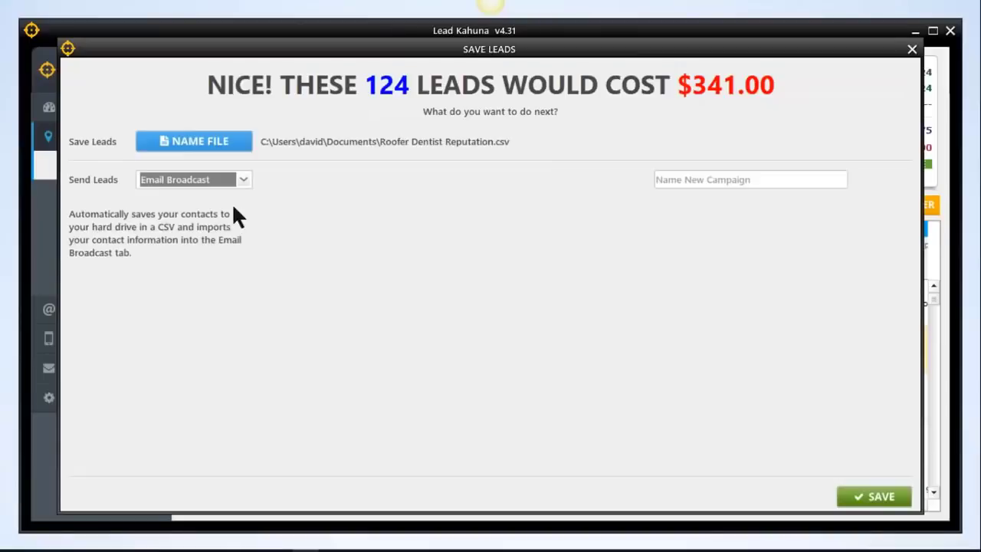
{"action": "left_click", "coordinate": [688, 179]}
{"action": "type", "text": "Reputation Email Marketing"}
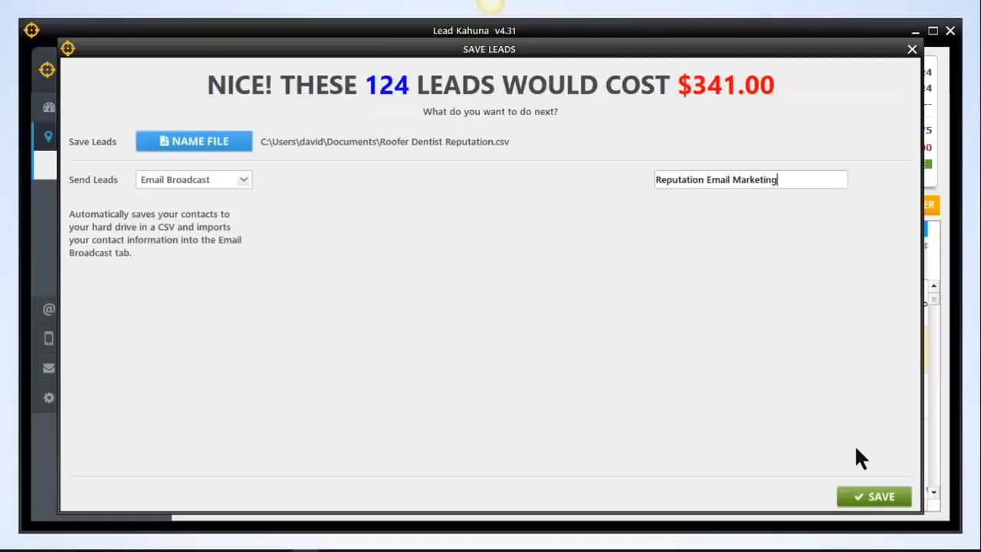
{"action": "left_click", "coordinate": [868, 499]}
{"action": "left_click", "coordinate": [534, 306]}
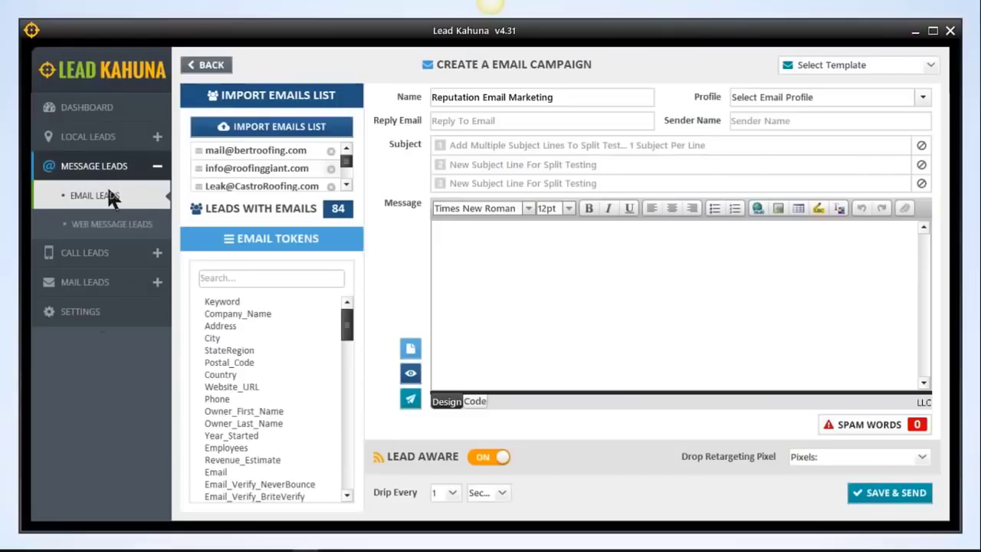
- Write the first subject line as "I read", the Google_Bad_Reviews_Number token, and "bad reviews about you online"
{"action": "left_click_drag", "start_coordinate": [342, 159], "coordinate": [344, 173]}
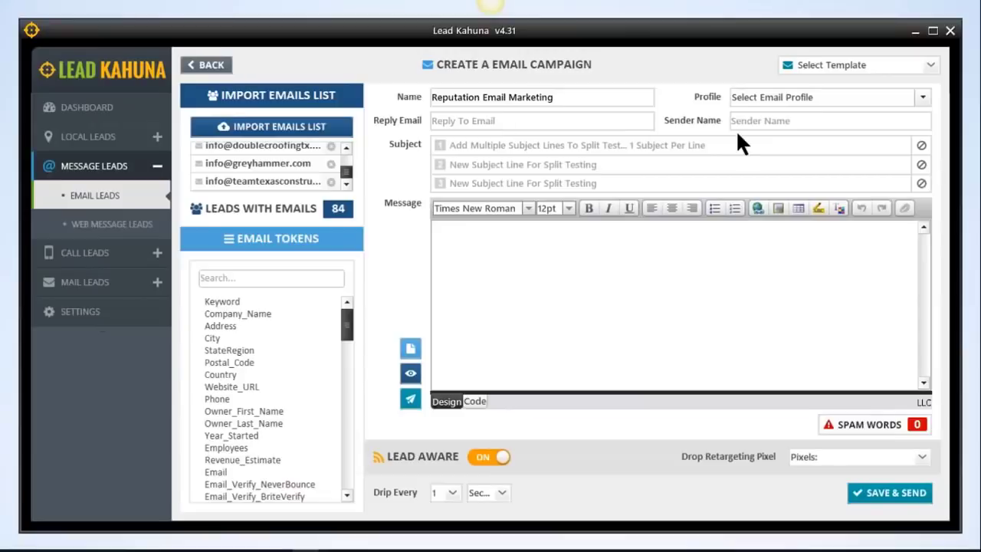
{"action": "left_click", "coordinate": [678, 151]}
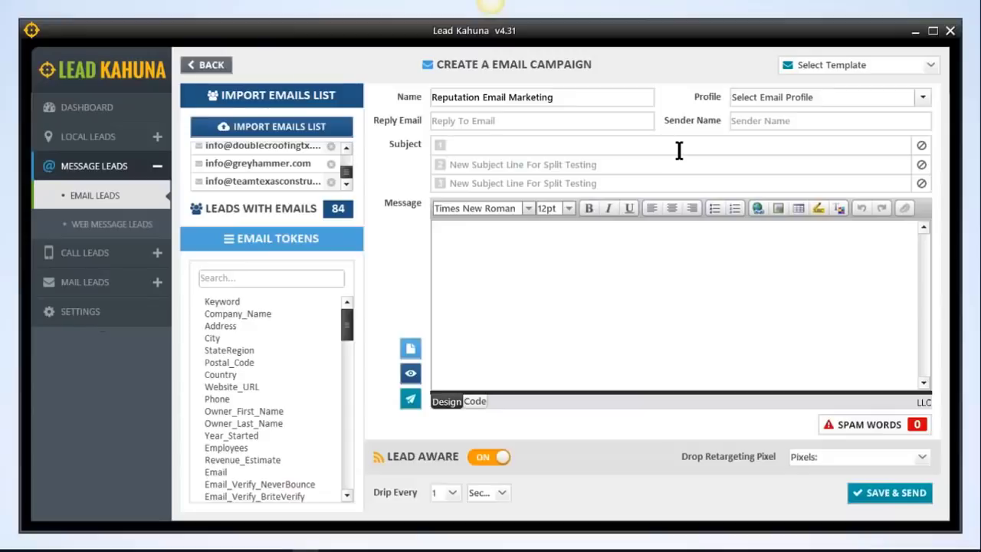
{"action": "type", "text": "I read"}
{"action": "left_click_drag", "start_coordinate": [353, 324], "coordinate": [345, 395]}
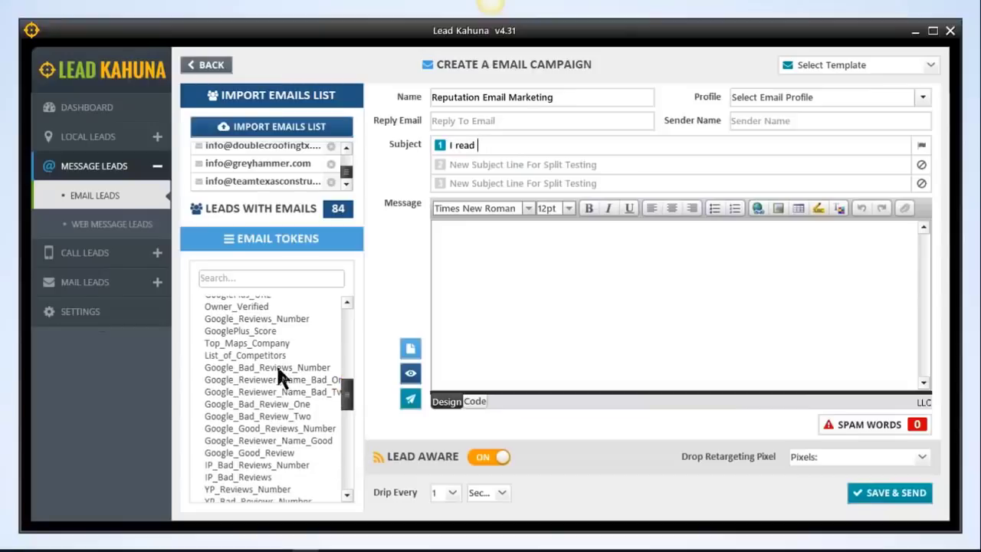
{"action": "double_click", "coordinate": [277, 369]}
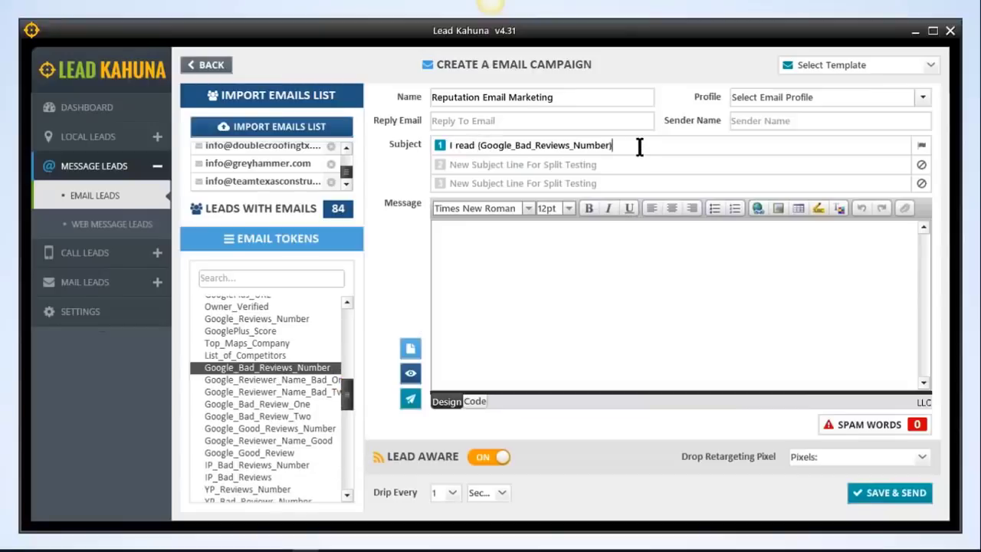
{"action": "type", "text": "bad reviews about your"}
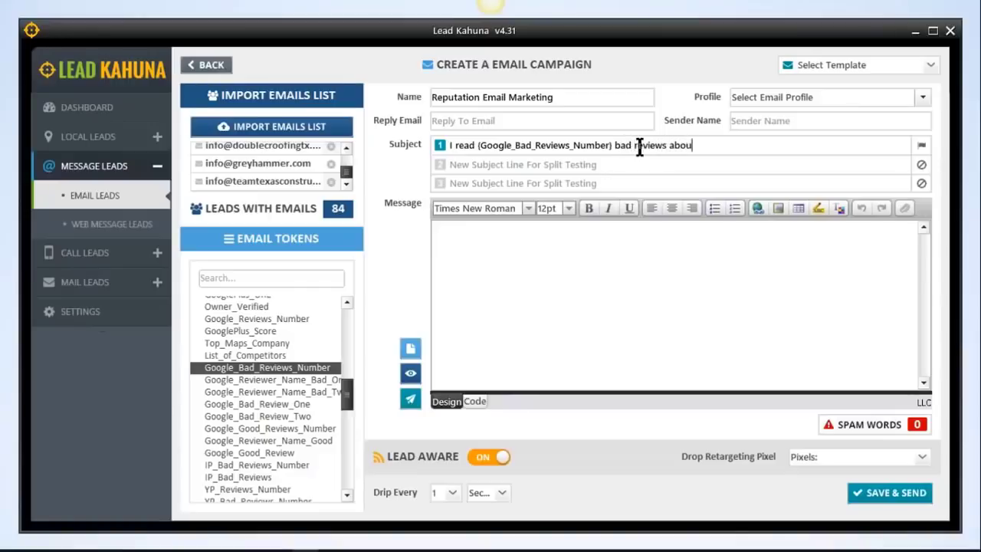
{"action": "key", "text": "BackSpace"}
{"action": "key", "text": "BackSpace"}
{"action": "key", "text": "BackSpace"}
{"action": "type", "text": "ou online"}
- Add a second split-test subject line reading "You have a few bad reviews online like this one"
{"action": "left_click", "coordinate": [588, 168]}
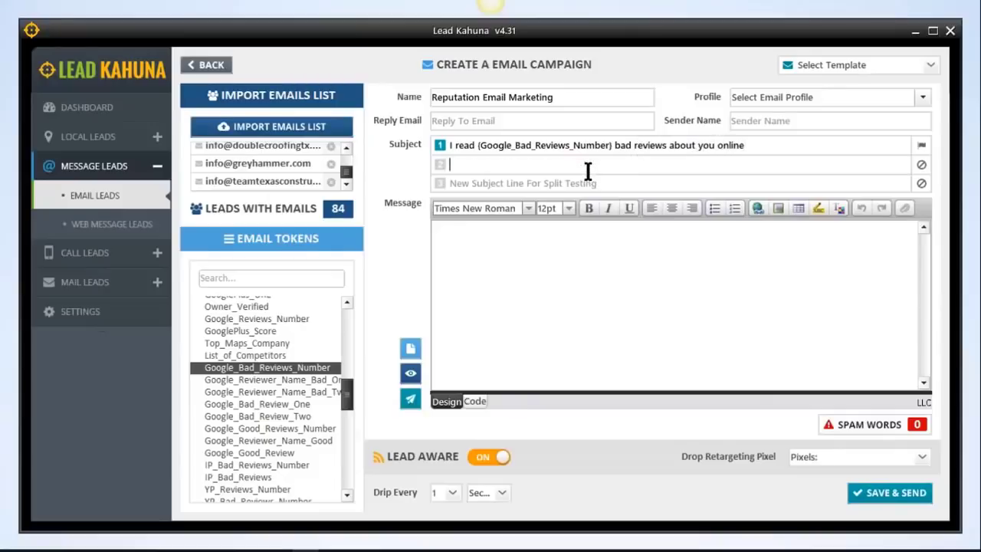
{"action": "type", "text": "Your"}
{"action": "key", "text": "BackSpace"}
{"action": "key", "text": "BackSpace"}
{"action": "type", "text": "have a few b"}
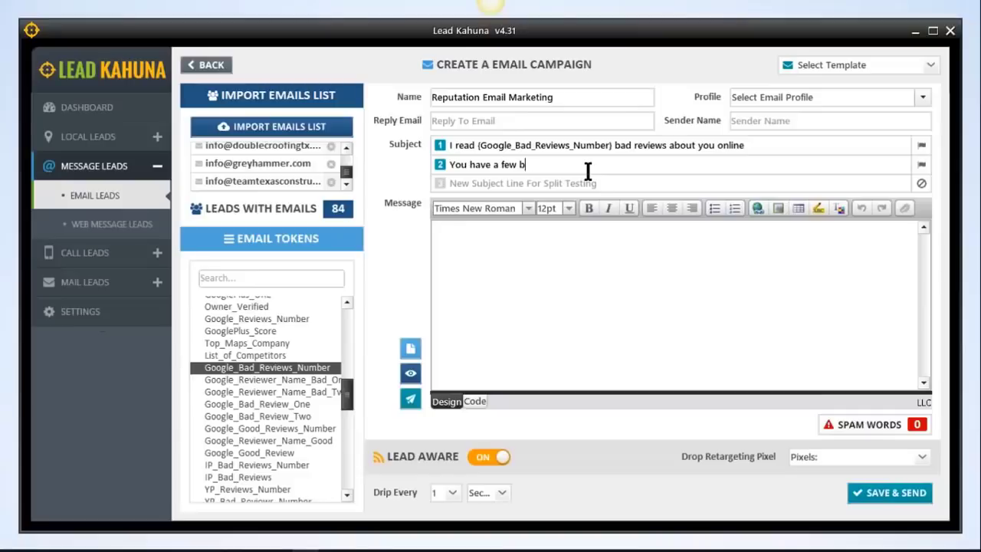
{"action": "type", "text": "ad reviews online like this one"}
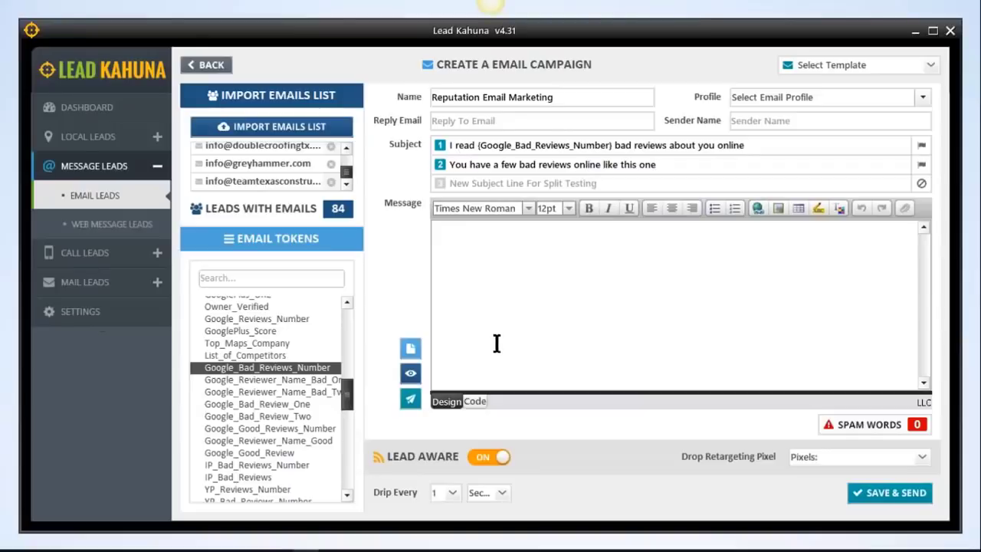
- Begin the email message with "I was looking for a" followed by the First_Category token
{"action": "left_click", "coordinate": [524, 272]}
{"action": "type", "text": "I ws"}
{"action": "key", "text": "BackSpace"}
{"action": "key", "text": "BackSpace"}
{"action": "type", "text": "as l"}
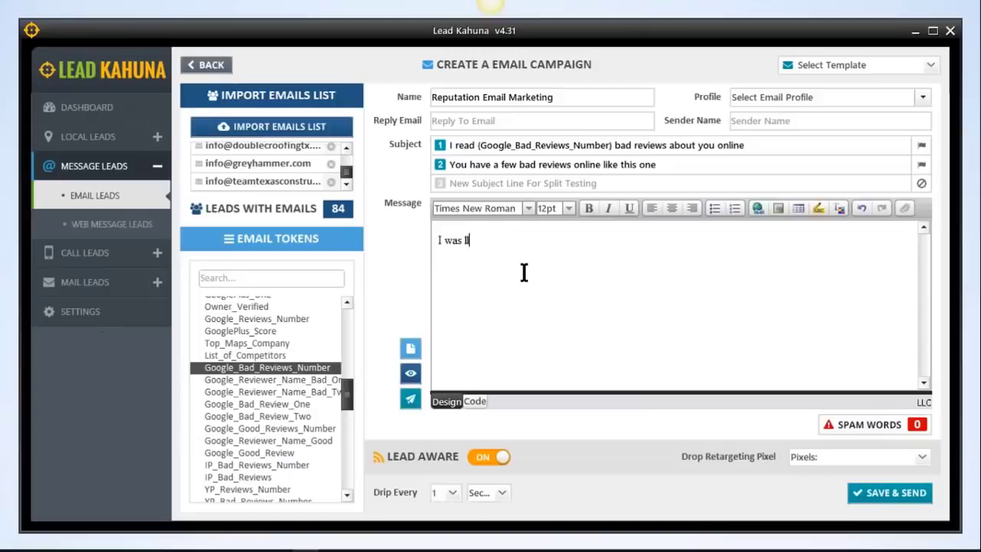
{"action": "type", "text": "ooking for a"}
{"action": "mouse_move", "coordinate": [347, 388]}
{"action": "left_mouse_down"}
{"action": "mouse_move", "coordinate": [344, 316]}
{"action": "mouse_move", "coordinate": [352, 372]}
{"action": "left_mouse_up"}
{"action": "double_click", "coordinate": [275, 417]}
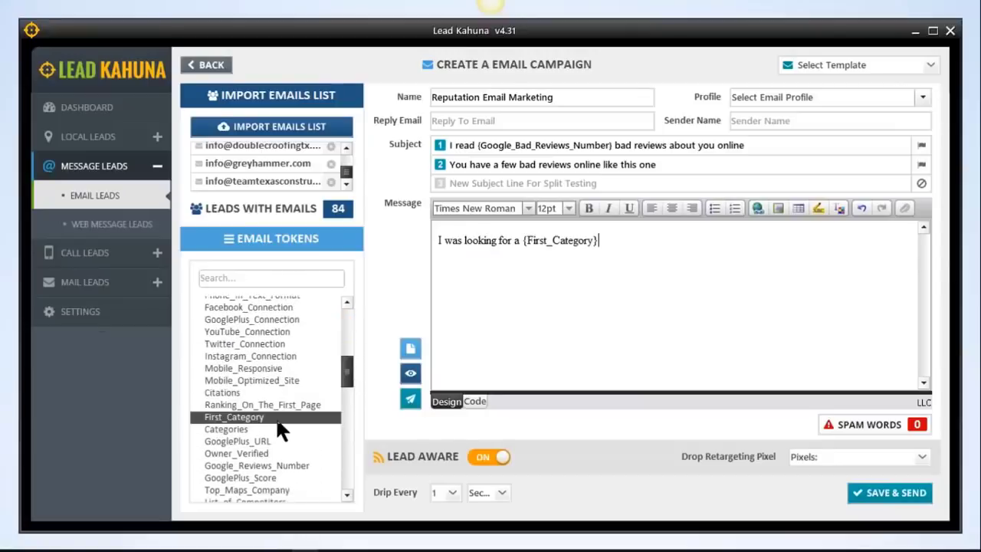
- Complete the message sentence with "in {City} and I found your {Company_Name}'s website.", inserting City and Company_Name as tokens
{"action": "type", "text": "in"}
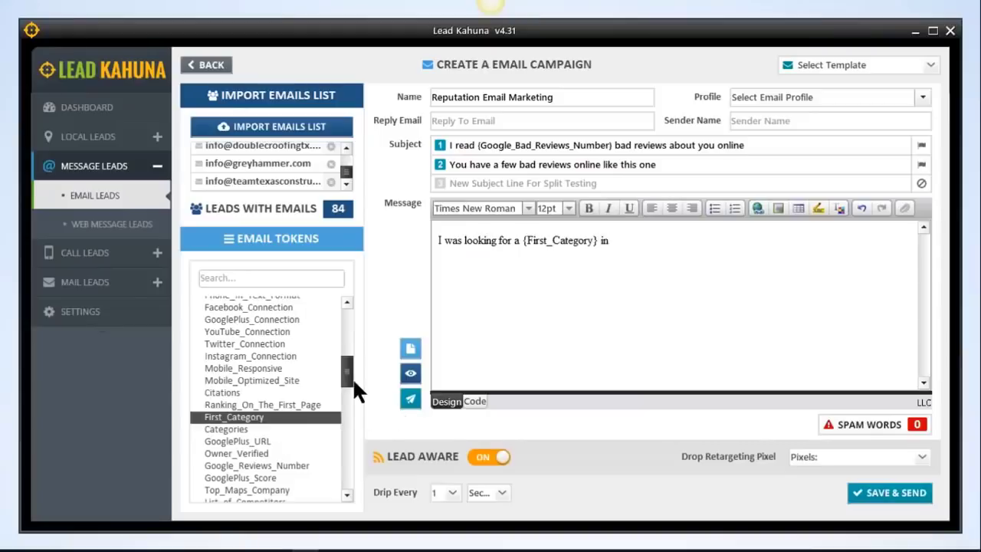
{"action": "left_click_drag", "start_coordinate": [344, 370], "coordinate": [343, 321]}
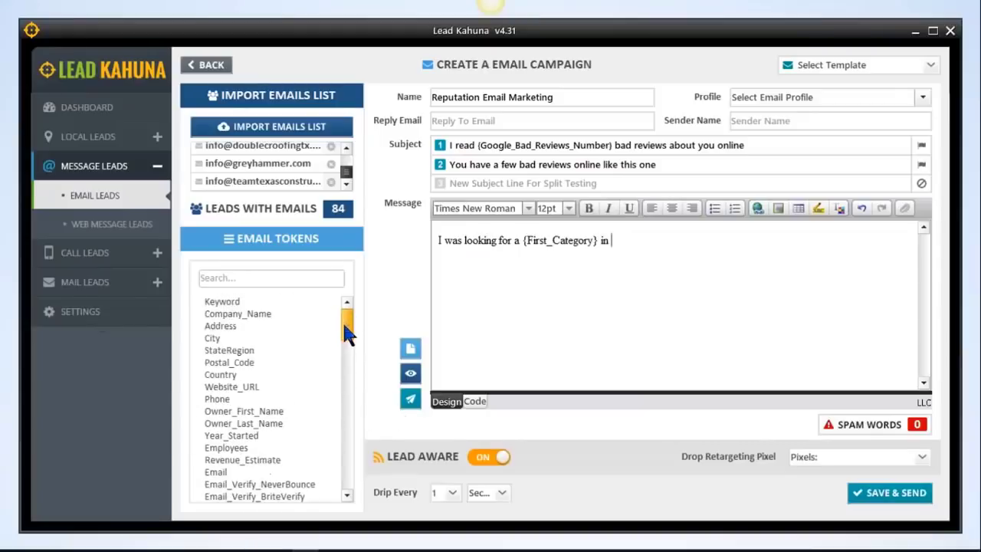
{"action": "double_click", "coordinate": [278, 338]}
{"action": "type", "text": "and I found your"}
{"action": "double_click", "coordinate": [267, 313]}
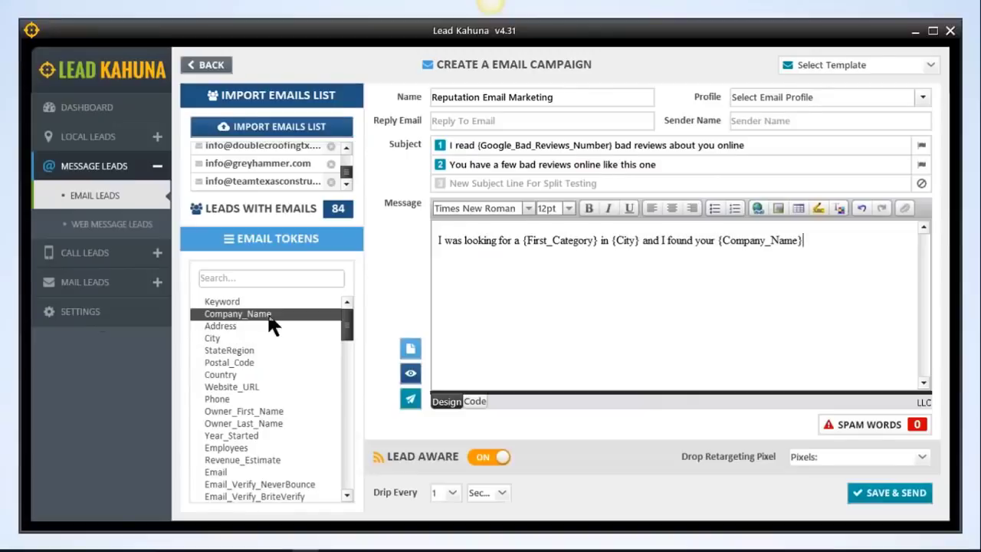
{"action": "type", "text": "'s website"}
{"action": "type", "text": "."}
- Preview the personalized emails for the first nine leads, checking the subject and body of each, and close the preview
{"action": "left_click", "coordinate": [410, 374]}
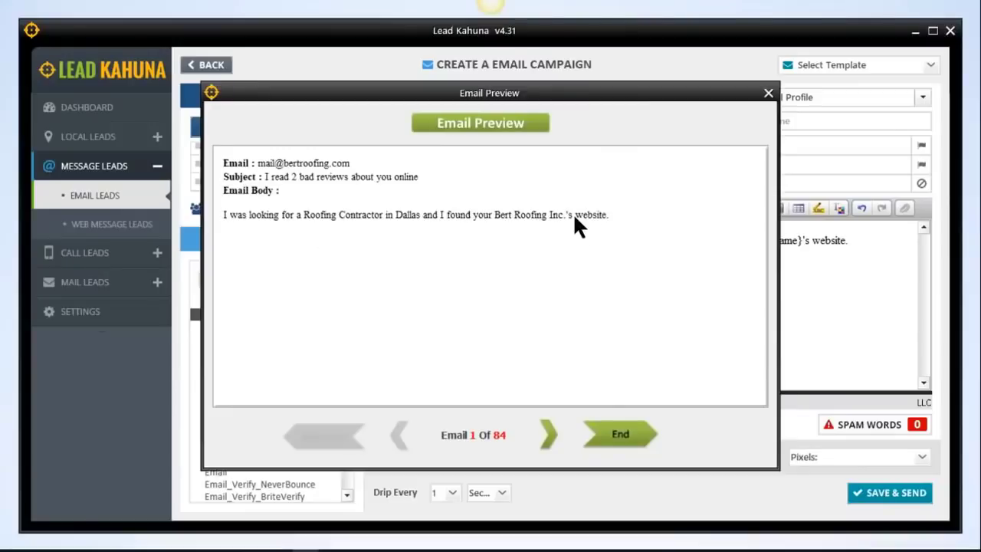
{"action": "left_click", "coordinate": [549, 434]}
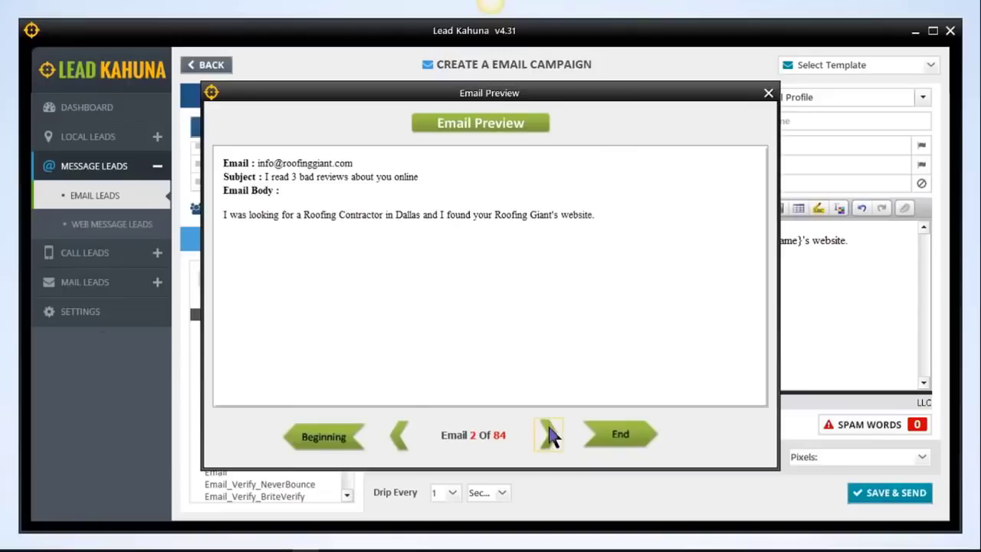
{"action": "left_click", "coordinate": [548, 435]}
{"action": "left_click", "coordinate": [549, 434]}
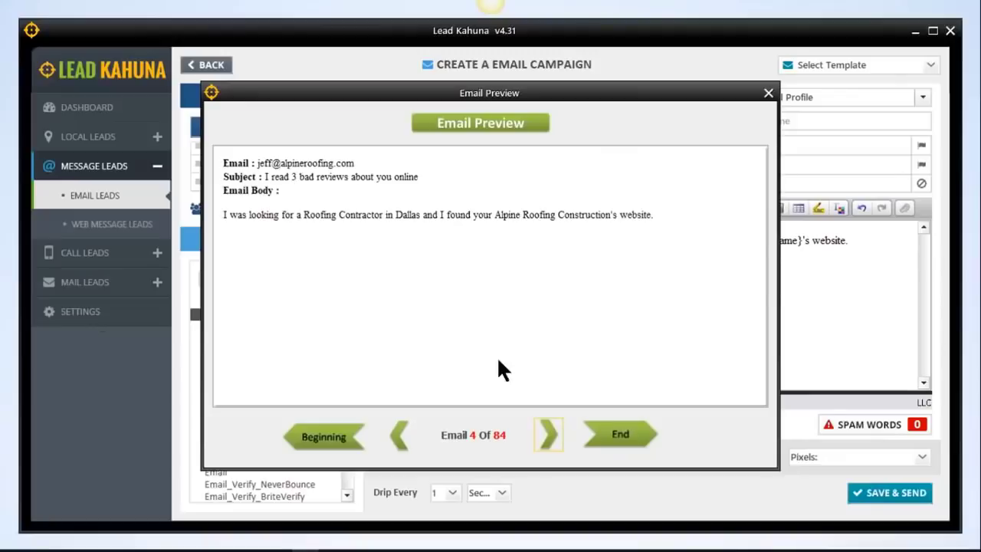
{"action": "left_click", "coordinate": [549, 434]}
{"action": "left_click", "coordinate": [548, 435]}
{"action": "left_click", "coordinate": [549, 435]}
{"action": "left_click", "coordinate": [549, 434]}
{"action": "left_click", "coordinate": [546, 434]}
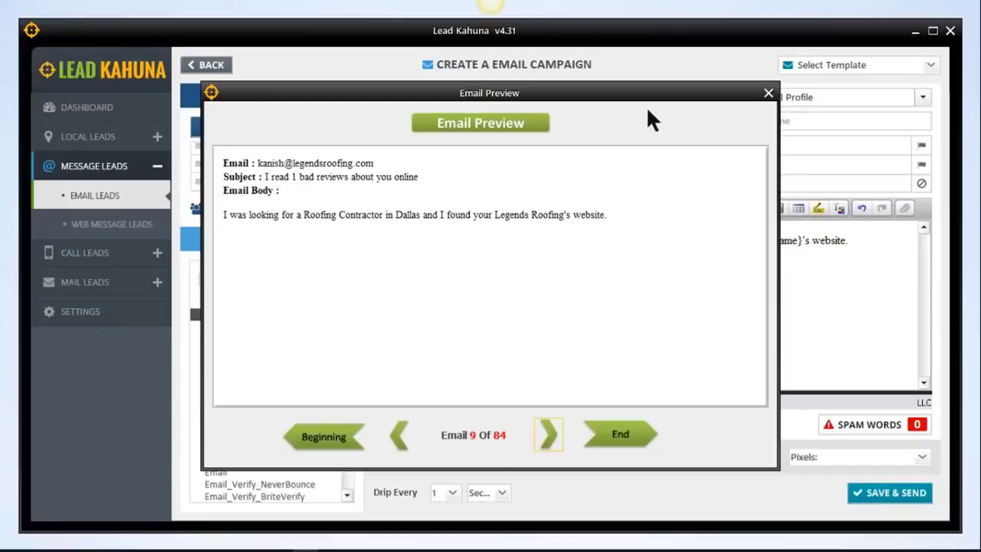
{"action": "left_click", "coordinate": [769, 93]}
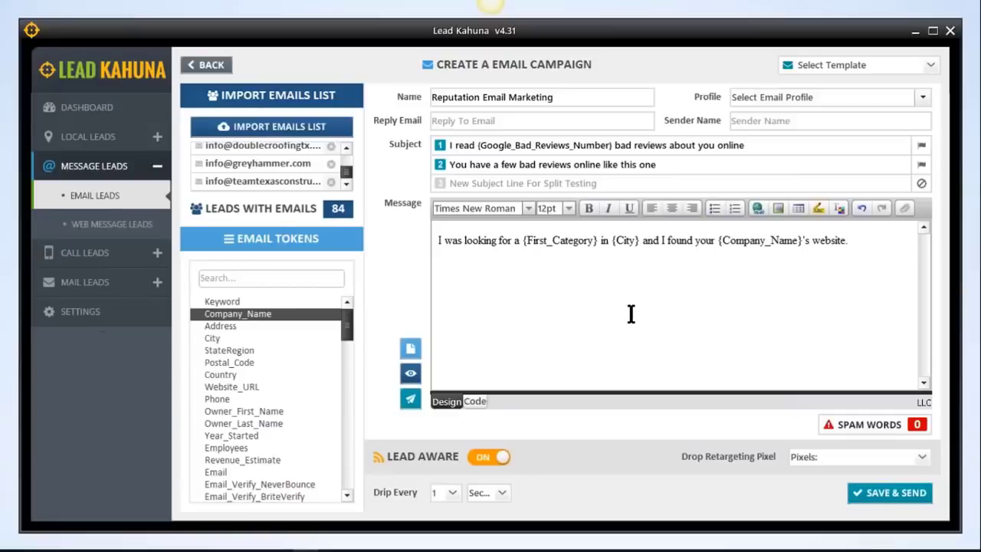
- View the Web Leads search for the keyword, city and region used, and return to the email campaign
{"action": "left_click", "coordinate": [111, 156]}
{"action": "left_click", "coordinate": [109, 147]}
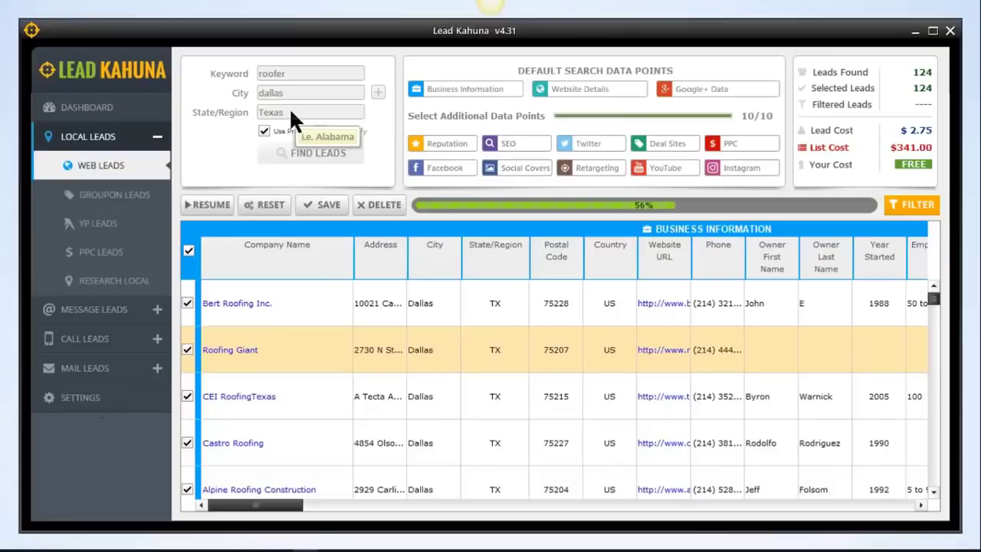
{"action": "left_click", "coordinate": [81, 313]}
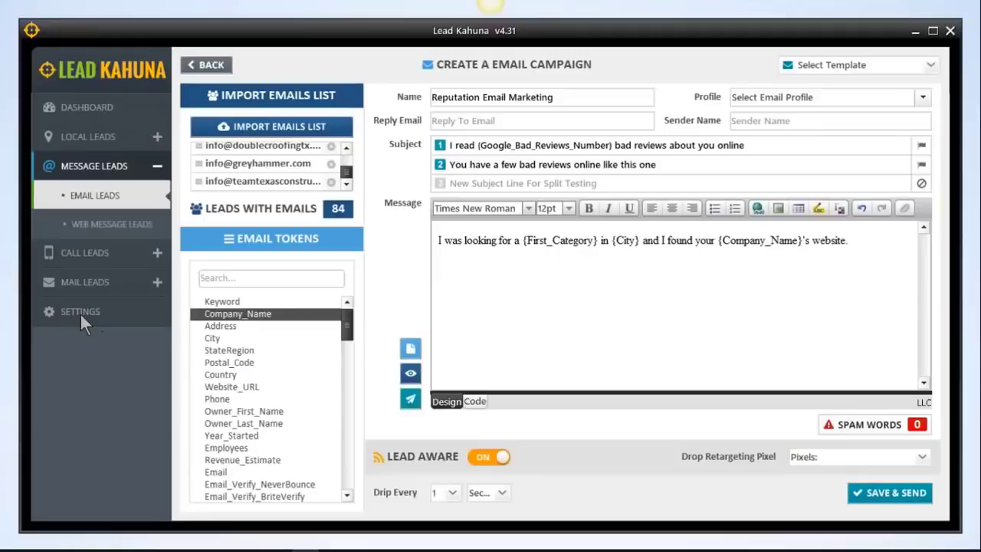
- Replace the campaign's message and first subject line with the You Need SEO Email Template
{"action": "left_click_drag", "start_coordinate": [437, 242], "coordinate": [865, 261]}
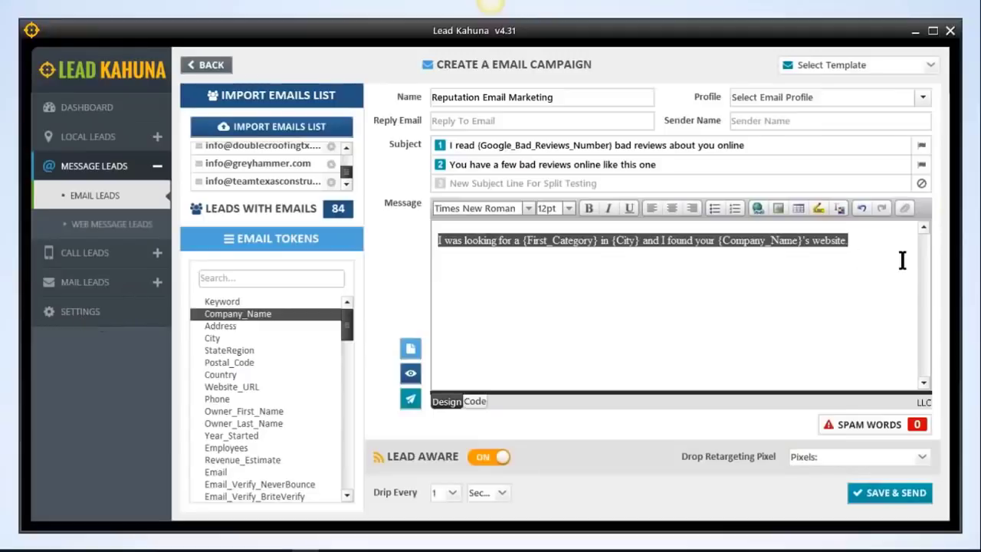
{"action": "left_click", "coordinate": [929, 67]}
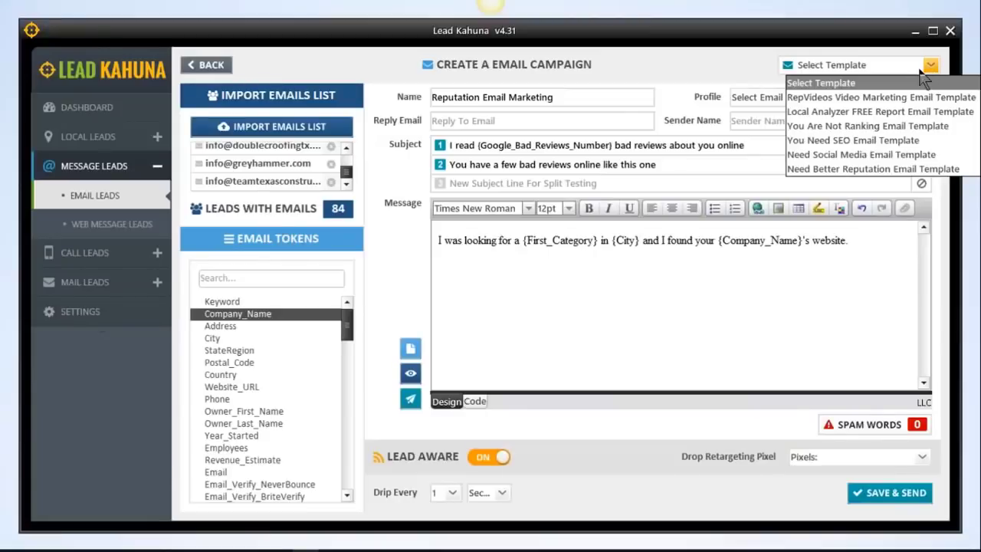
{"action": "left_click", "coordinate": [858, 142]}
{"action": "left_click", "coordinate": [490, 345]}
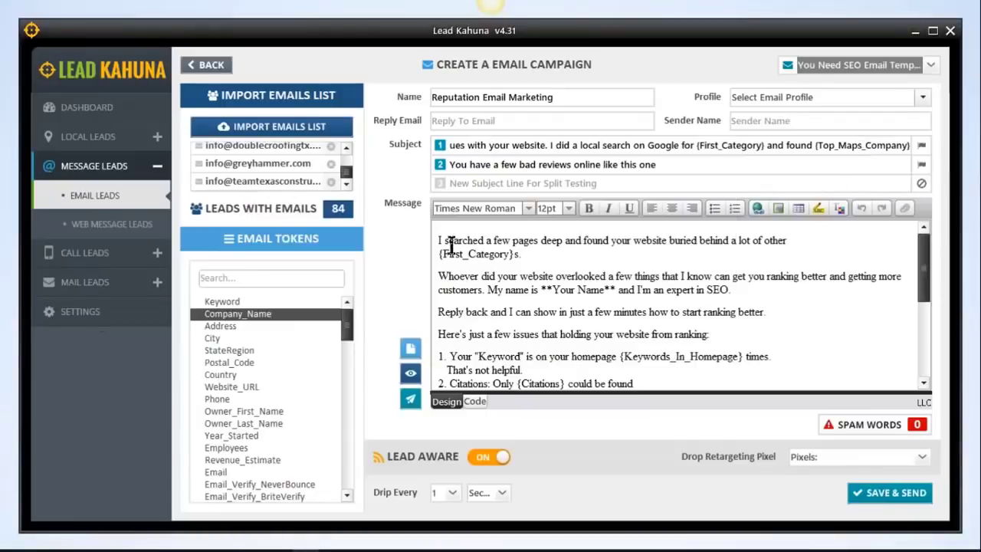
- Highlight the template's opening line and preview the resulting email for the first lead
{"action": "left_click_drag", "start_coordinate": [439, 240], "coordinate": [797, 243]}
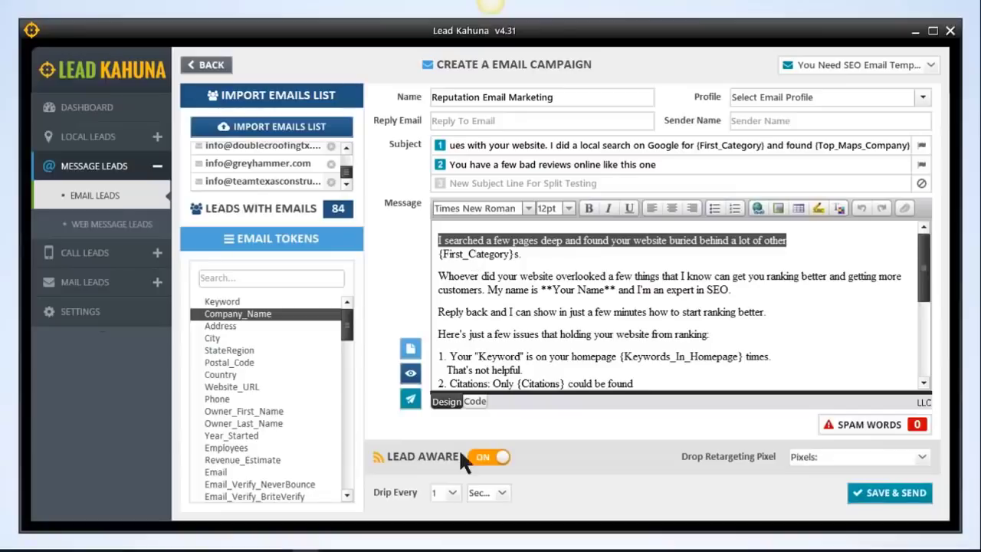
{"action": "left_click", "coordinate": [411, 373]}
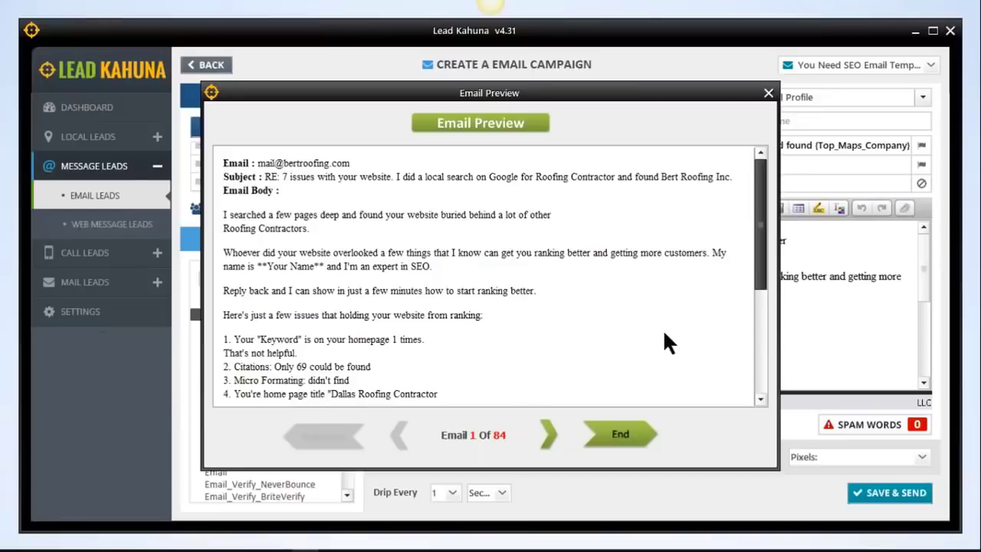
- Read further through the first lead's SEO email preview and close it
{"action": "mouse_move", "coordinate": [754, 264]}
{"action": "left_mouse_down"}
{"action": "mouse_move", "coordinate": [760, 304]}
{"action": "mouse_move", "coordinate": [765, 281]}
{"action": "left_mouse_up"}
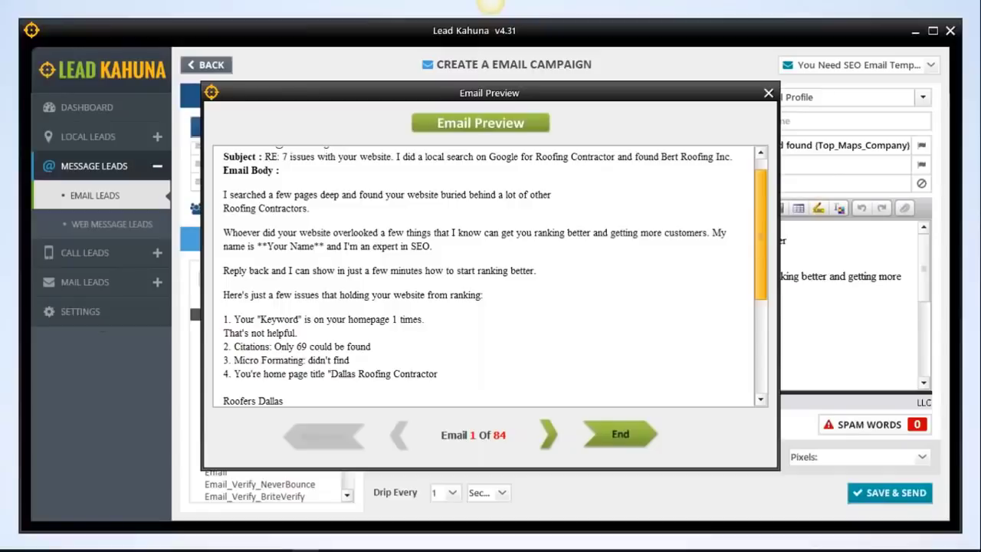
{"action": "left_click", "coordinate": [768, 94]}
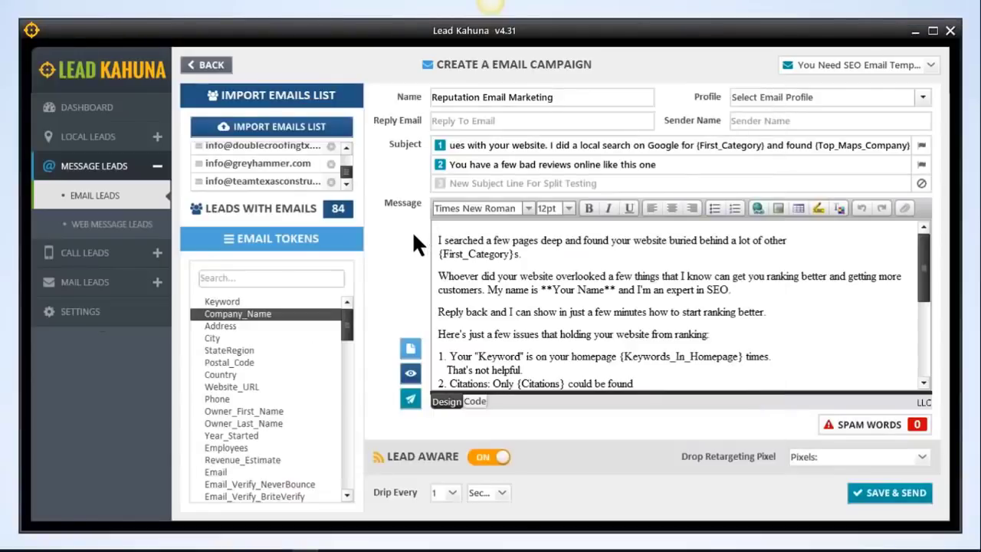
- Start a new voice broadcast for call leads, view its call transfer notice, and dismiss the notice without agreeing
{"action": "left_click", "coordinate": [107, 254]}
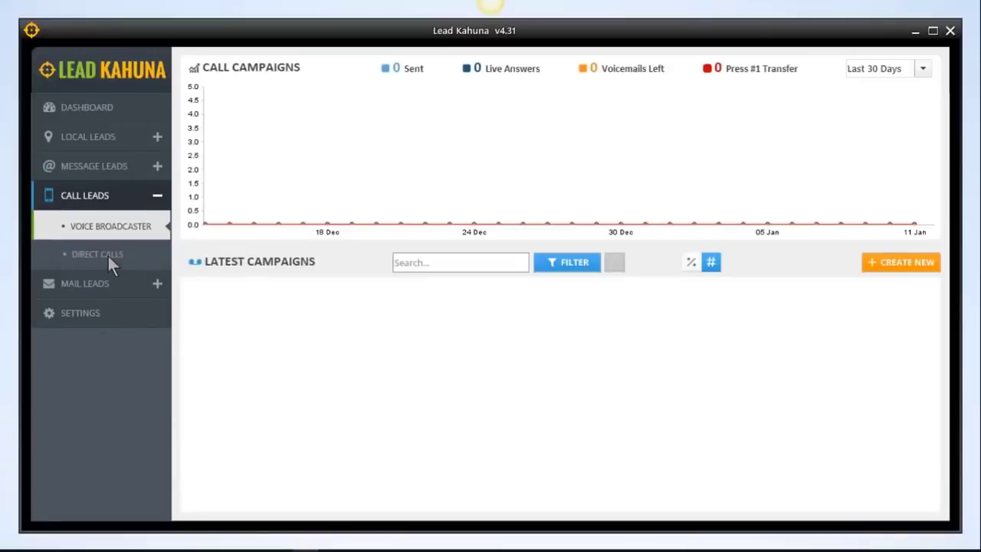
{"action": "left_click", "coordinate": [879, 262]}
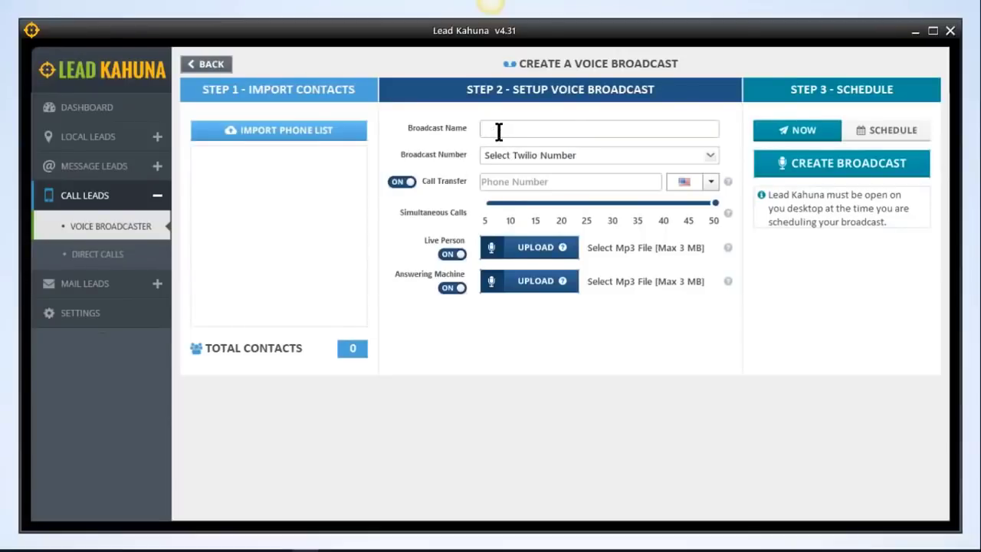
{"action": "left_click", "coordinate": [520, 156]}
{"action": "left_click", "coordinate": [518, 181]}
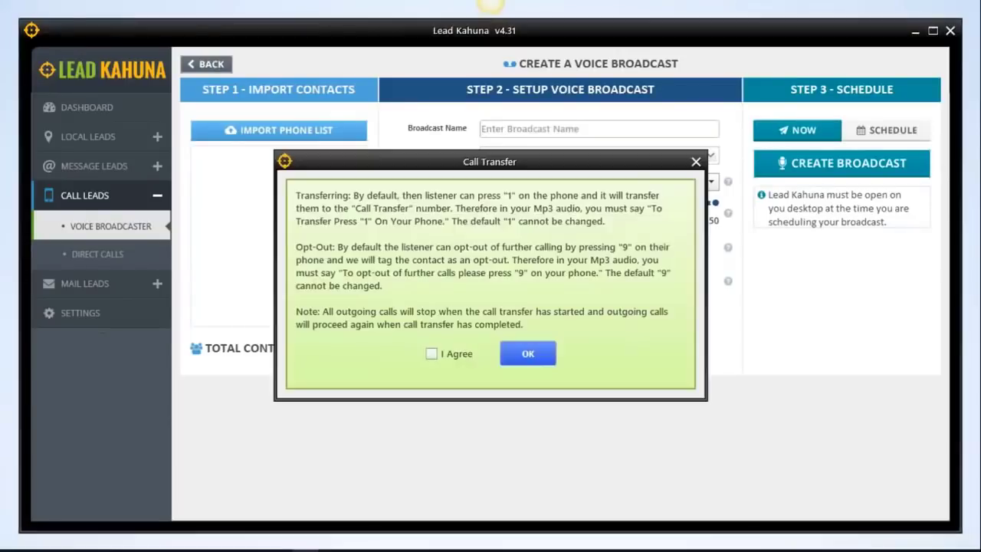
{"action": "left_click", "coordinate": [694, 161]}
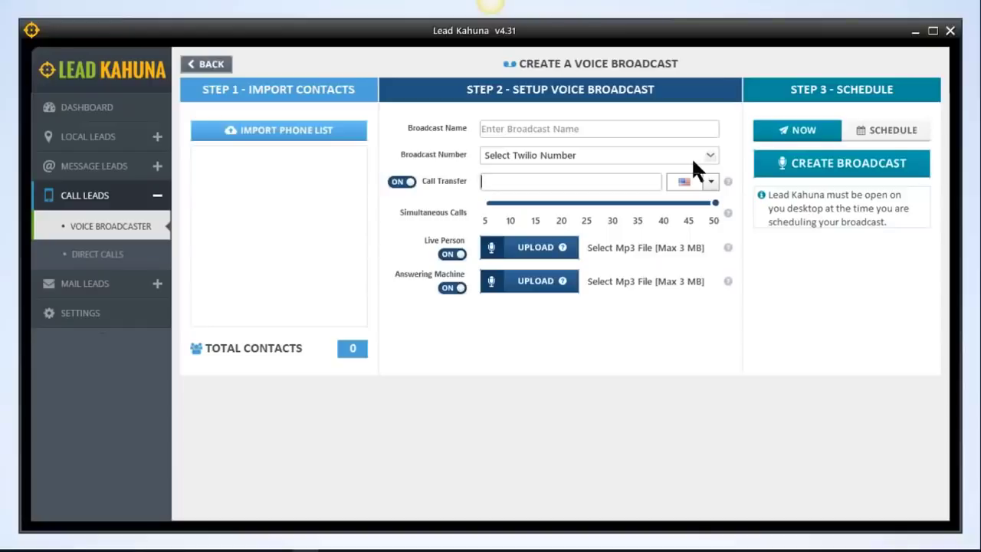
- View the mailer creation page for mail leads, and minimize Lead Kahuna to return to the presentation
{"action": "left_click", "coordinate": [96, 275]}
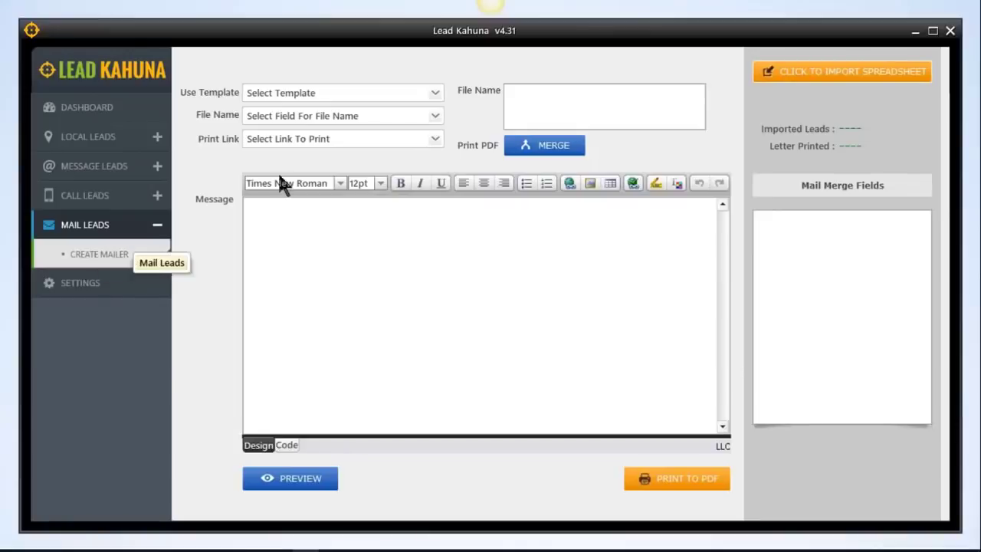
{"action": "left_click", "coordinate": [914, 32]}
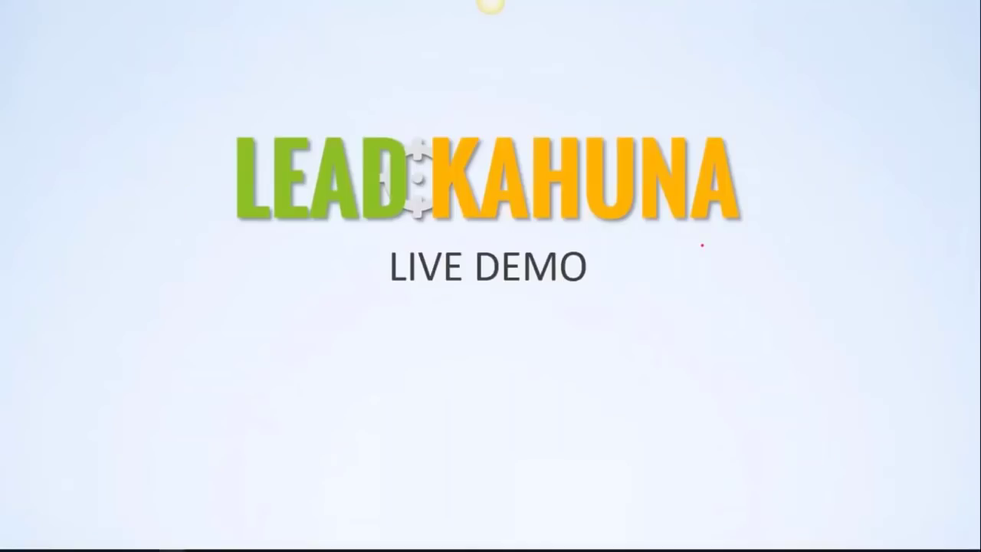
{"action": "key", "text": "Right"}
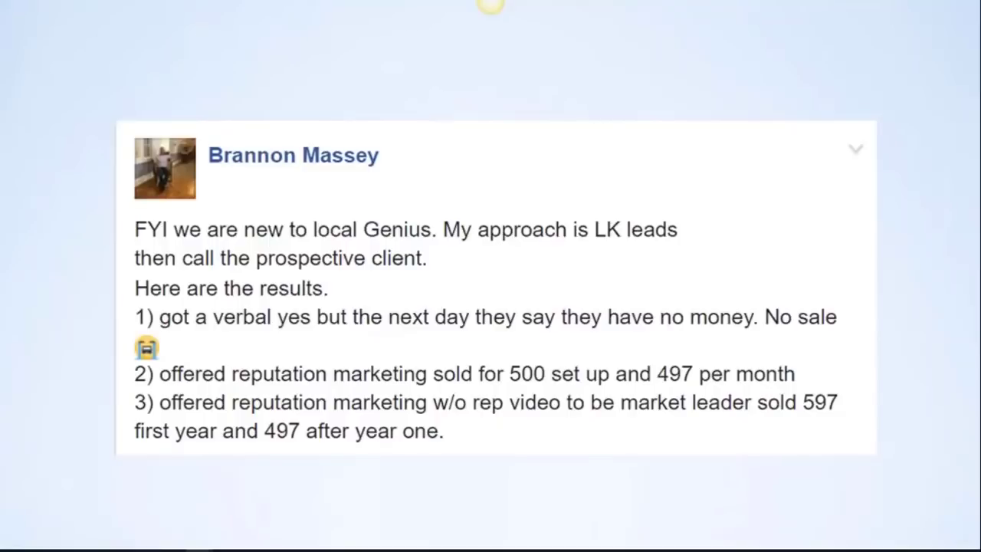
{"action": "key", "text": "Right"}
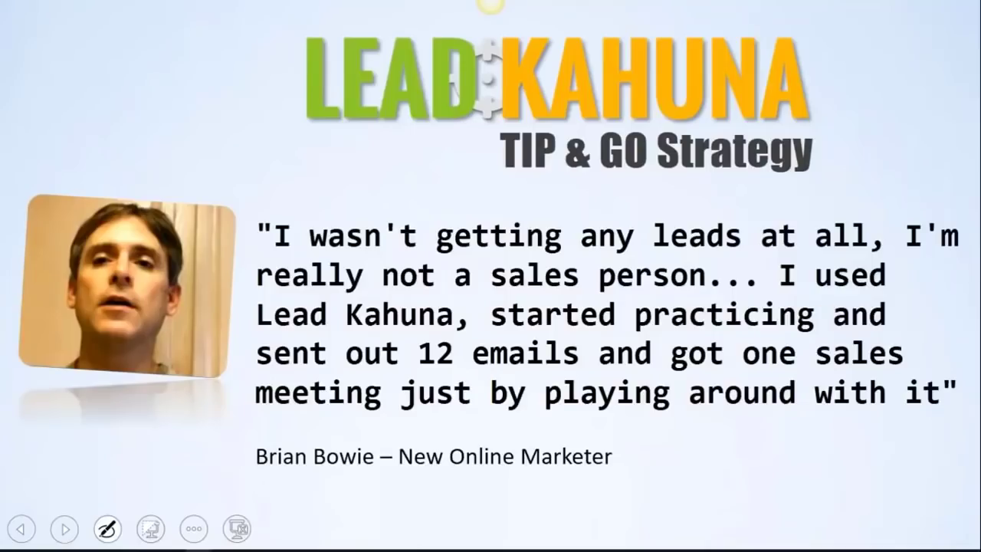